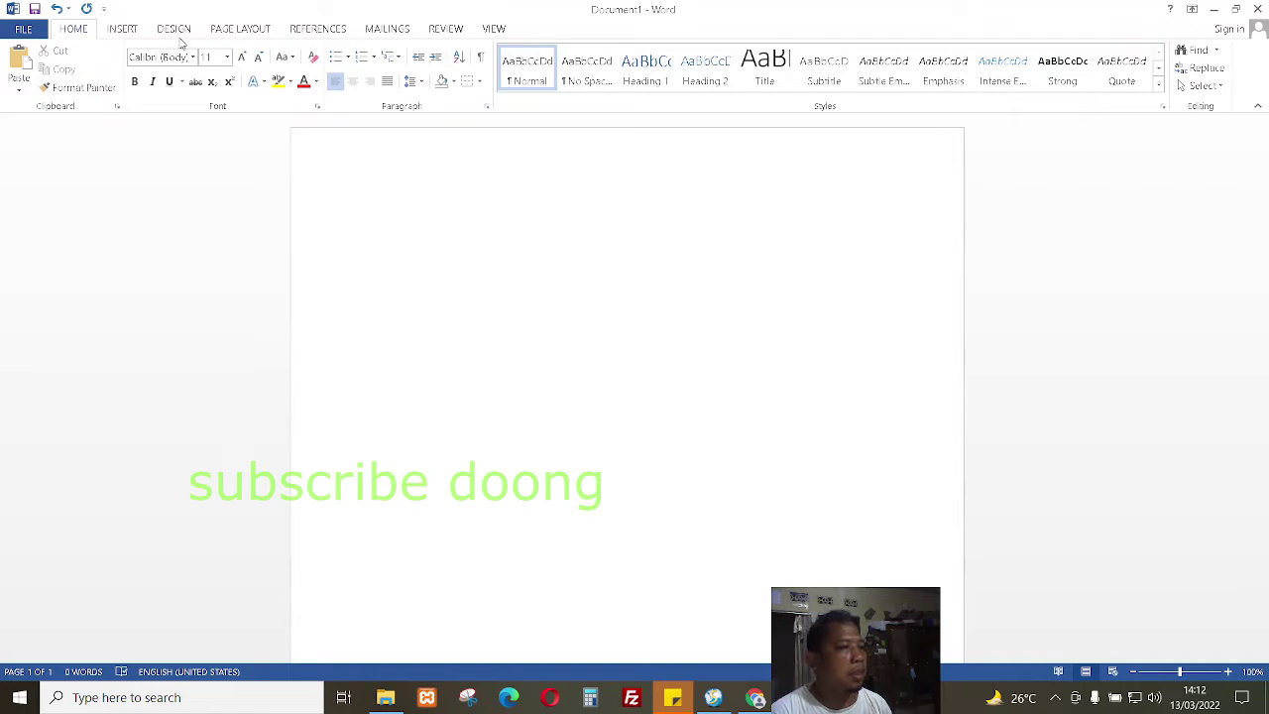
Step: Insert an empty table with 3 columns and 10 rows through the Insert Table dialog
click(122, 30)
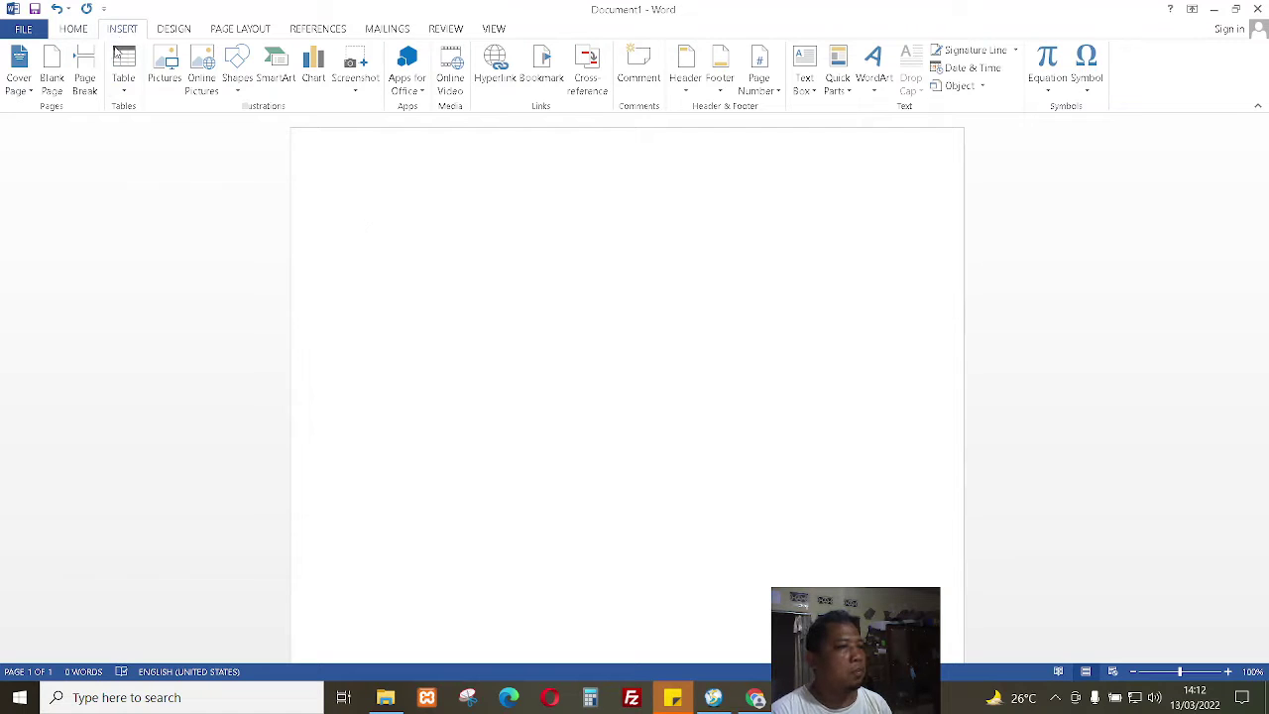
click(124, 98)
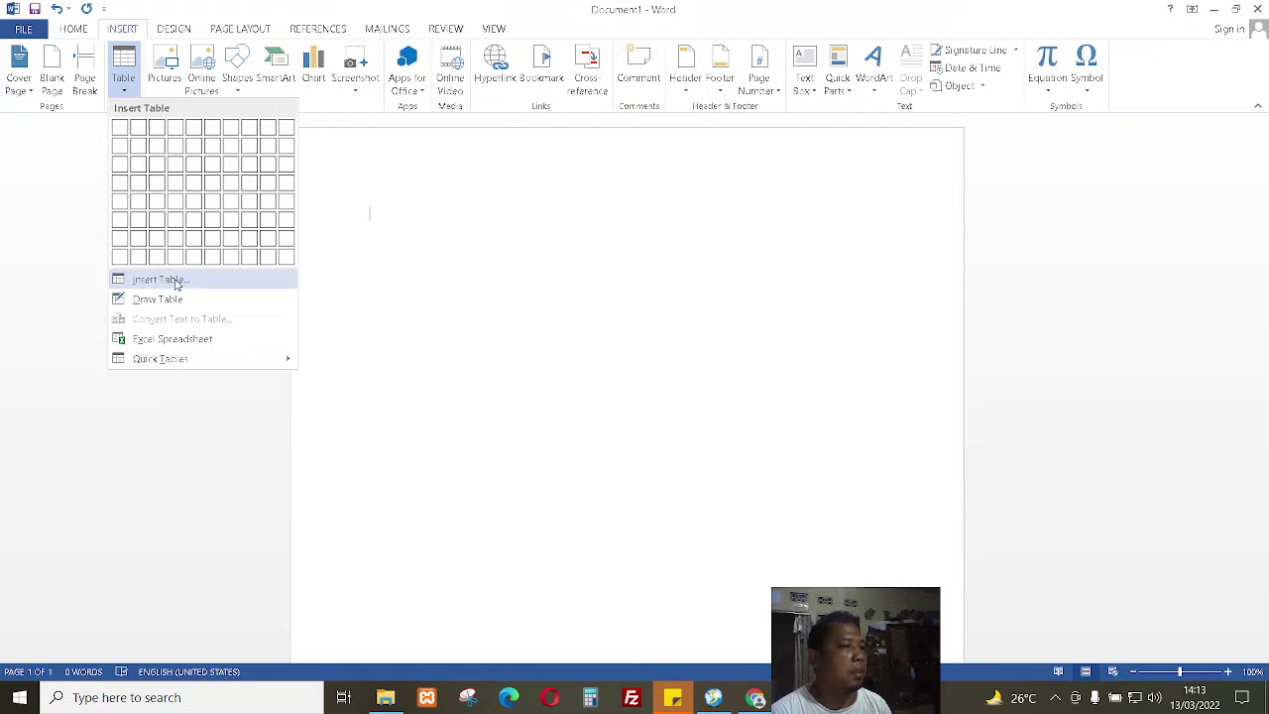
click(159, 281)
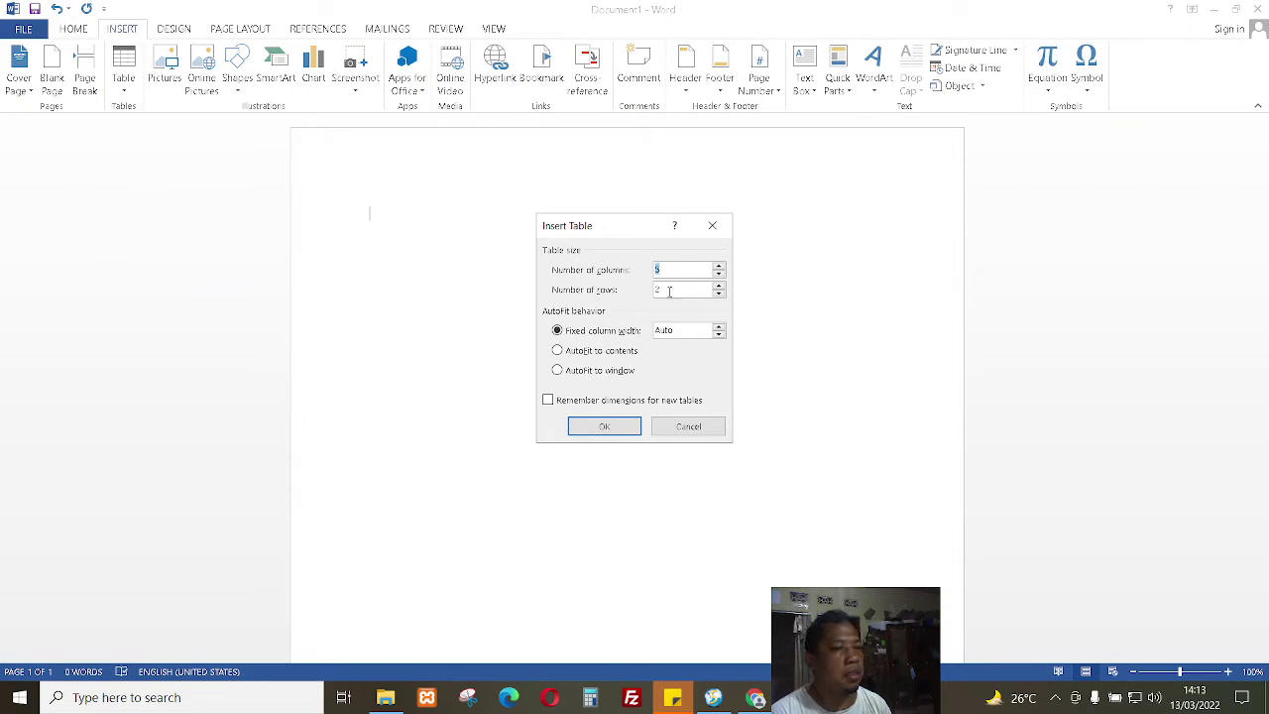
click(669, 268)
text(10)
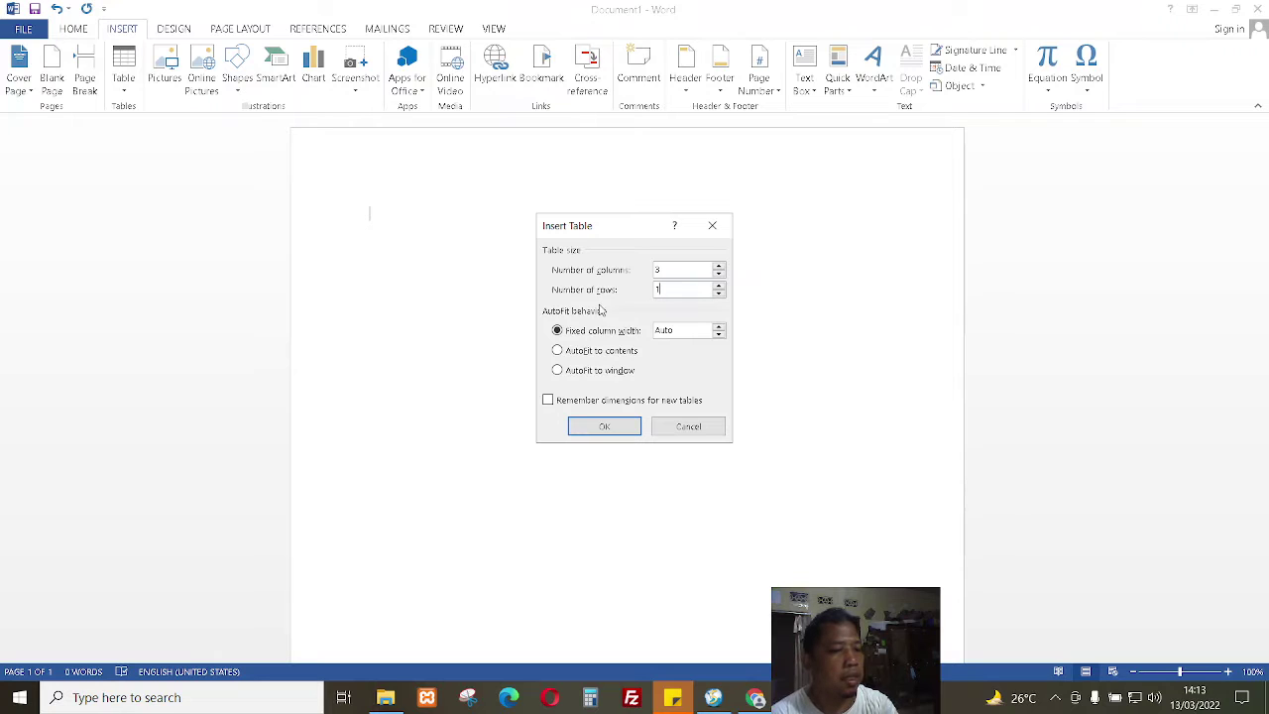
click(605, 427)
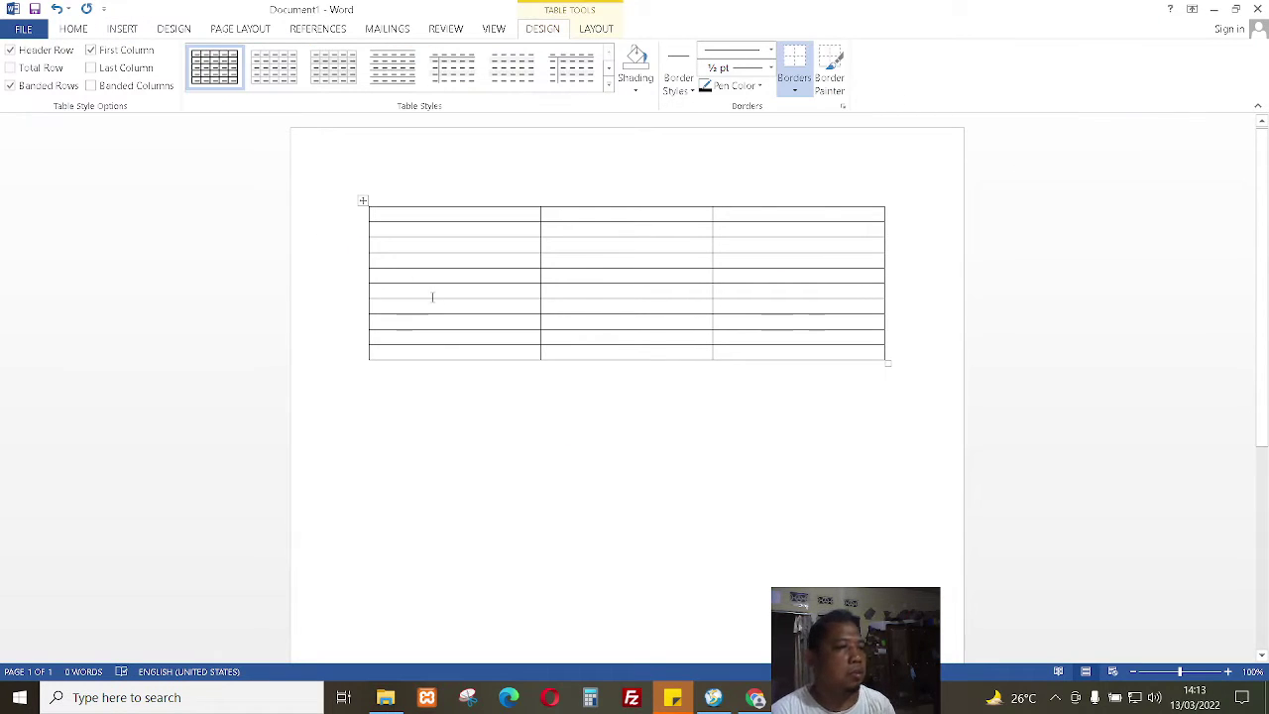
Step: Type the headers NO, Nama and NIS, then drag the NO/Nama border left to narrow NO
text(NO)
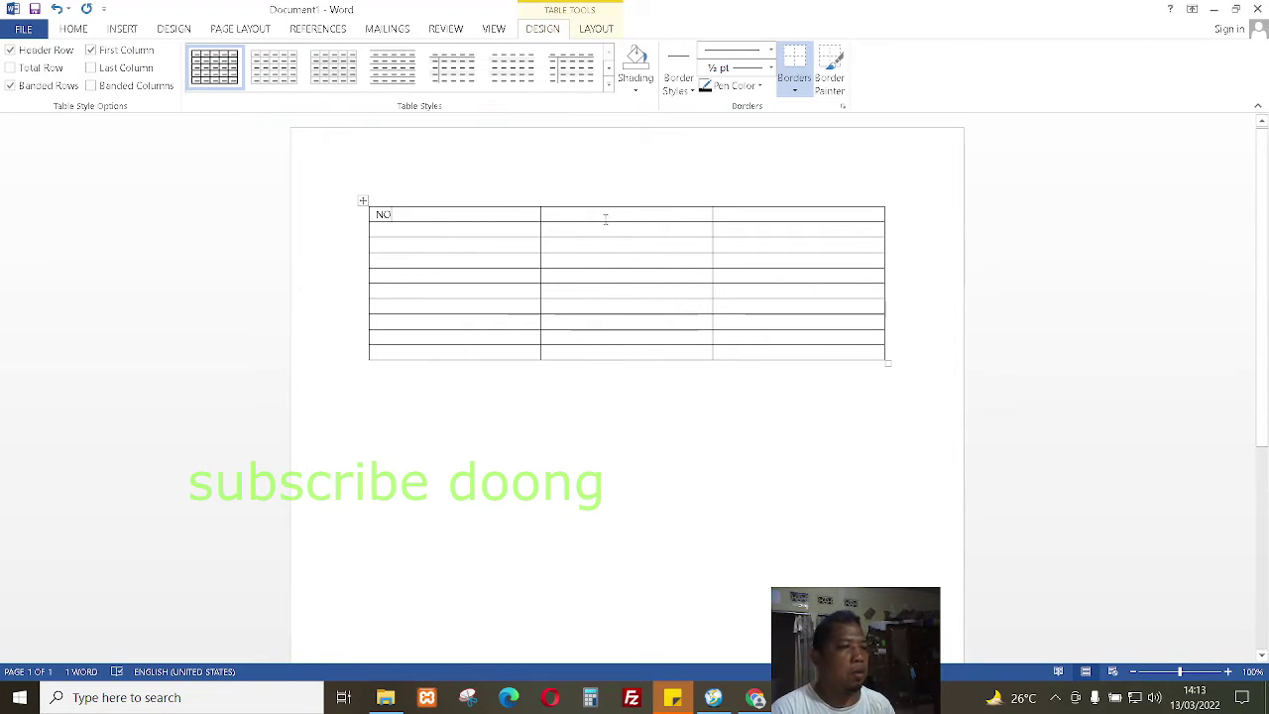
text(Nam)
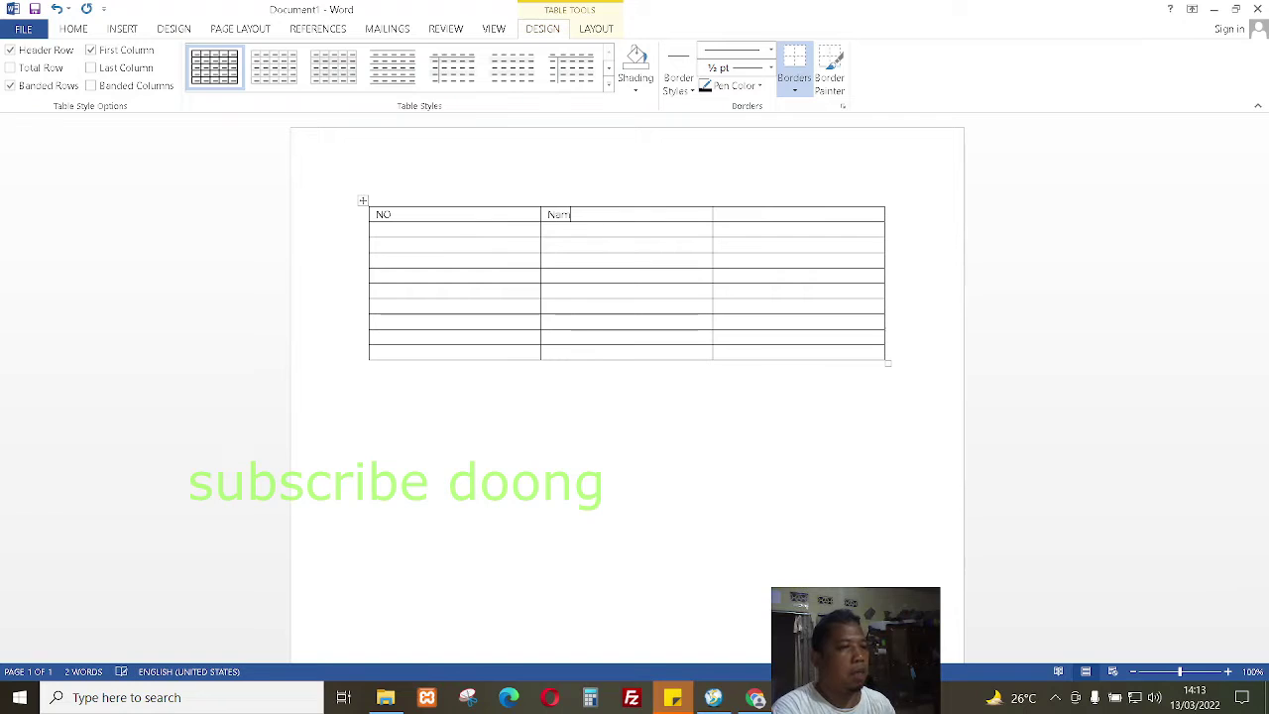
text(a)
click(761, 212)
text(N)
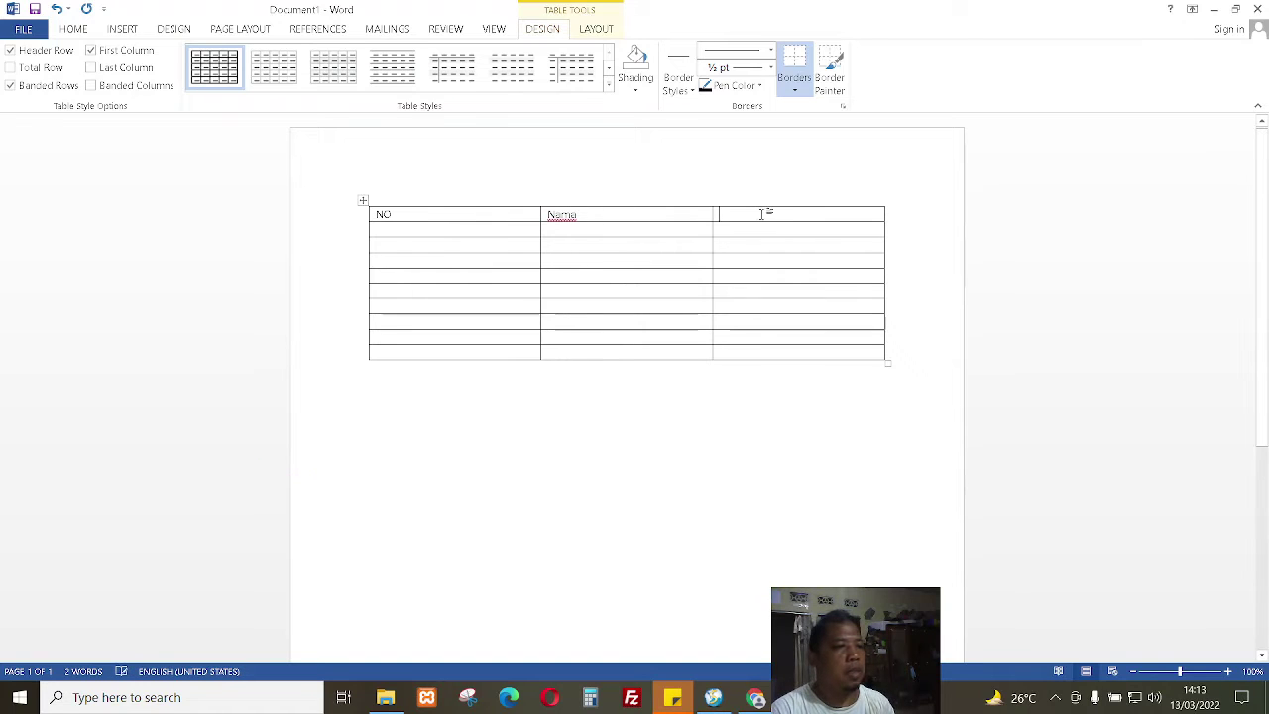
text(IS)
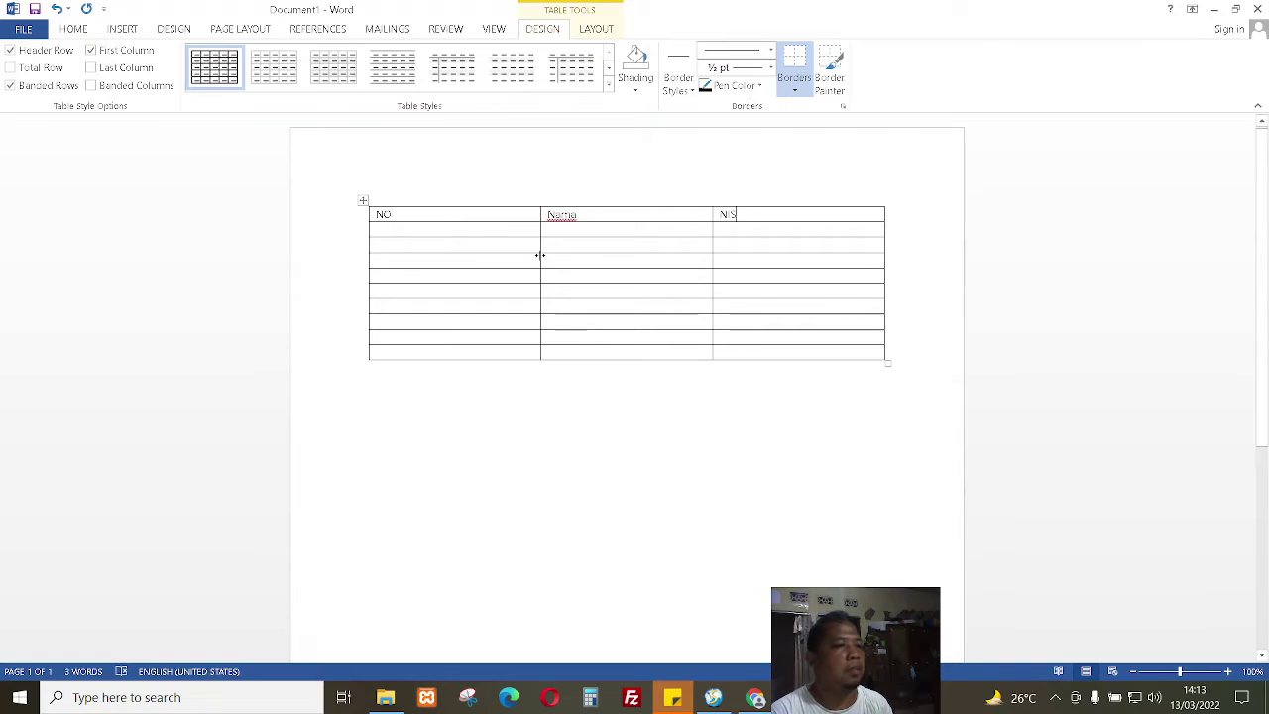
drag(539, 255, 415, 261)
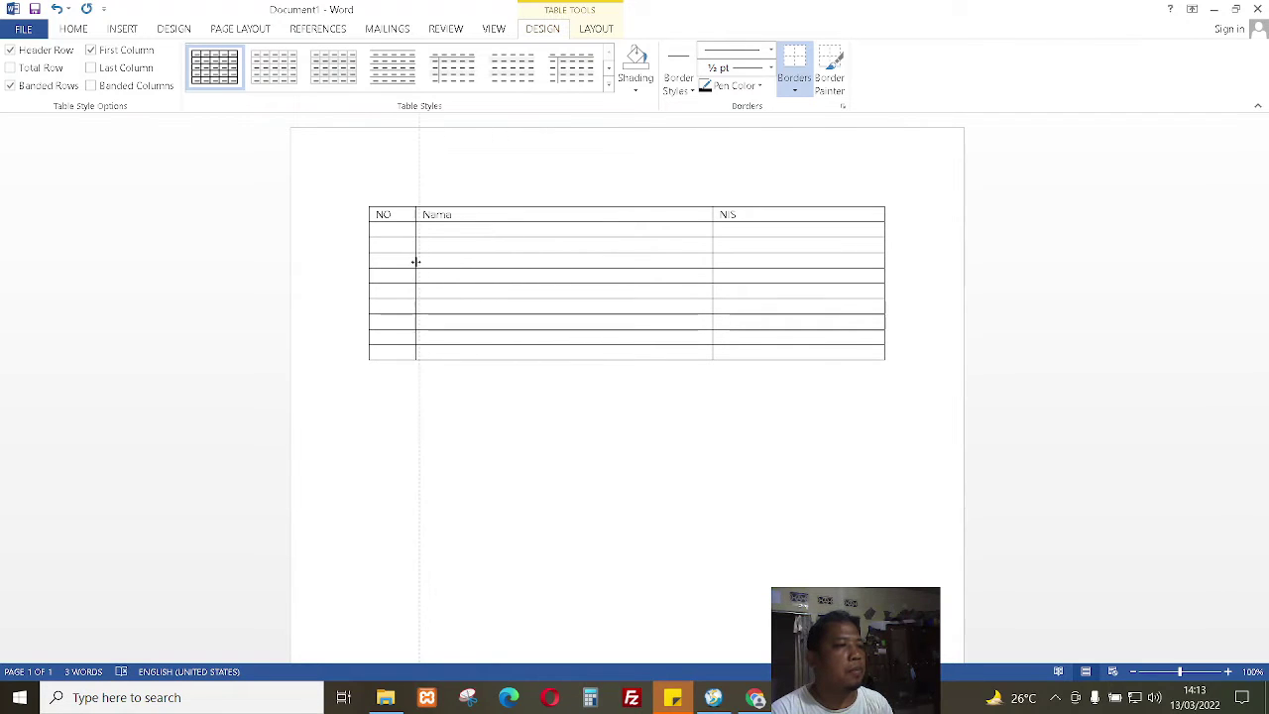
drag(415, 262, 407, 263)
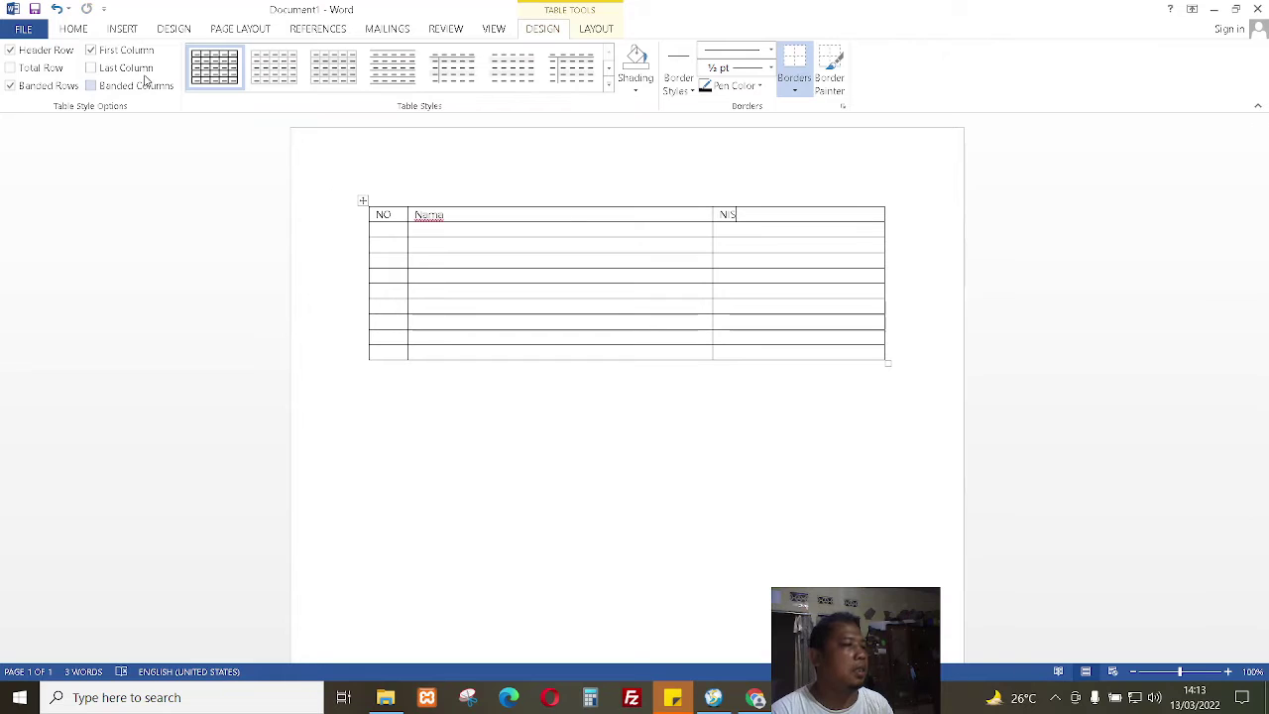
Step: Select the NO column cells below the header and show the Home tab's Numbering gallery
click(72, 30)
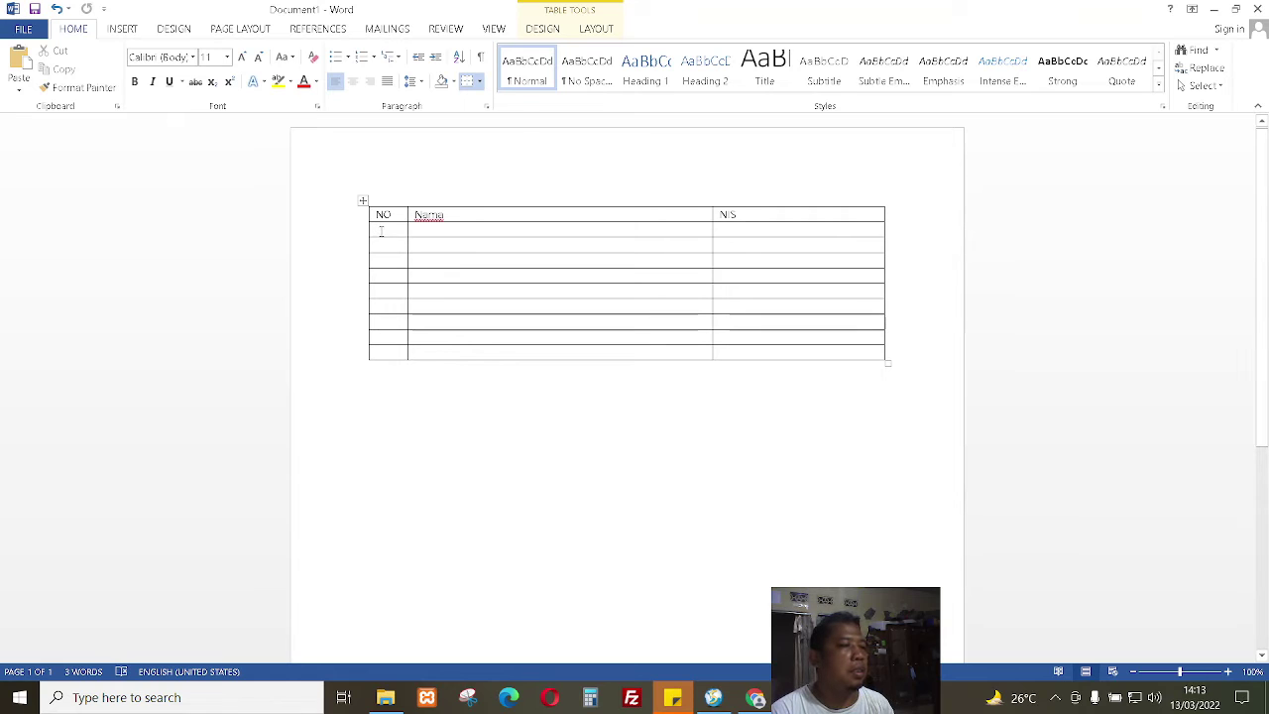
drag(381, 231, 388, 351)
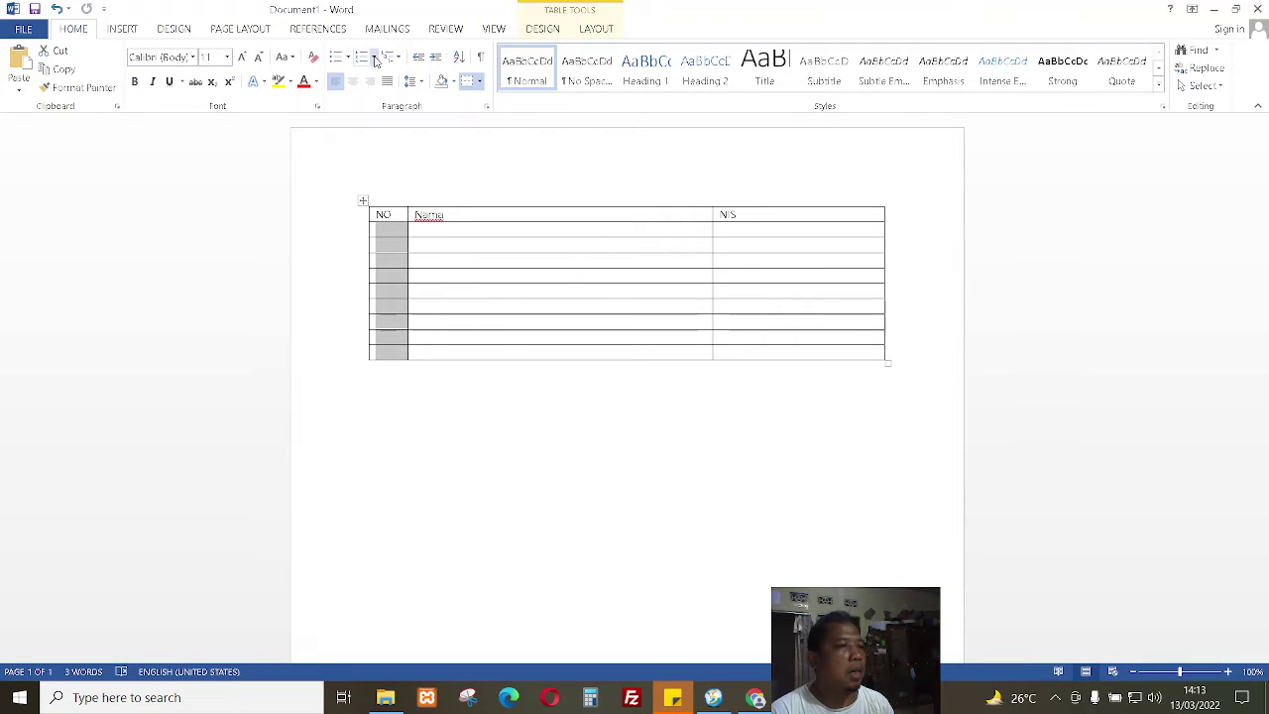
click(375, 62)
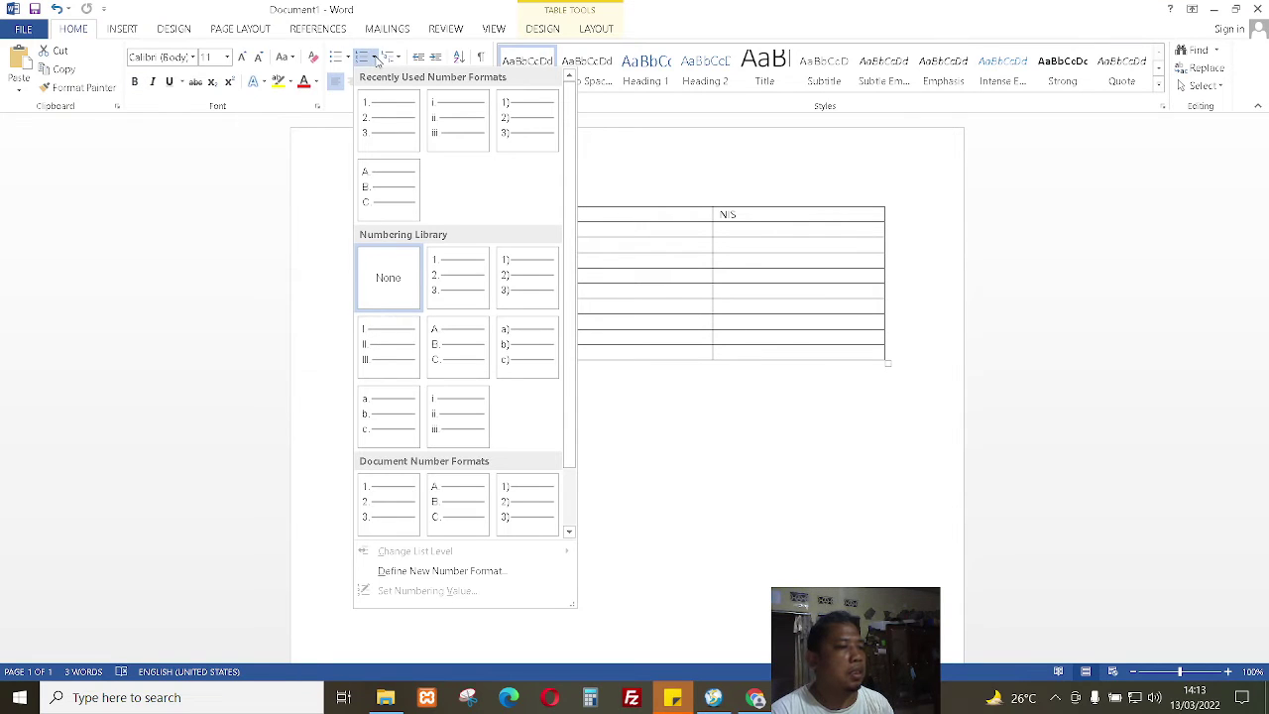
click(377, 62)
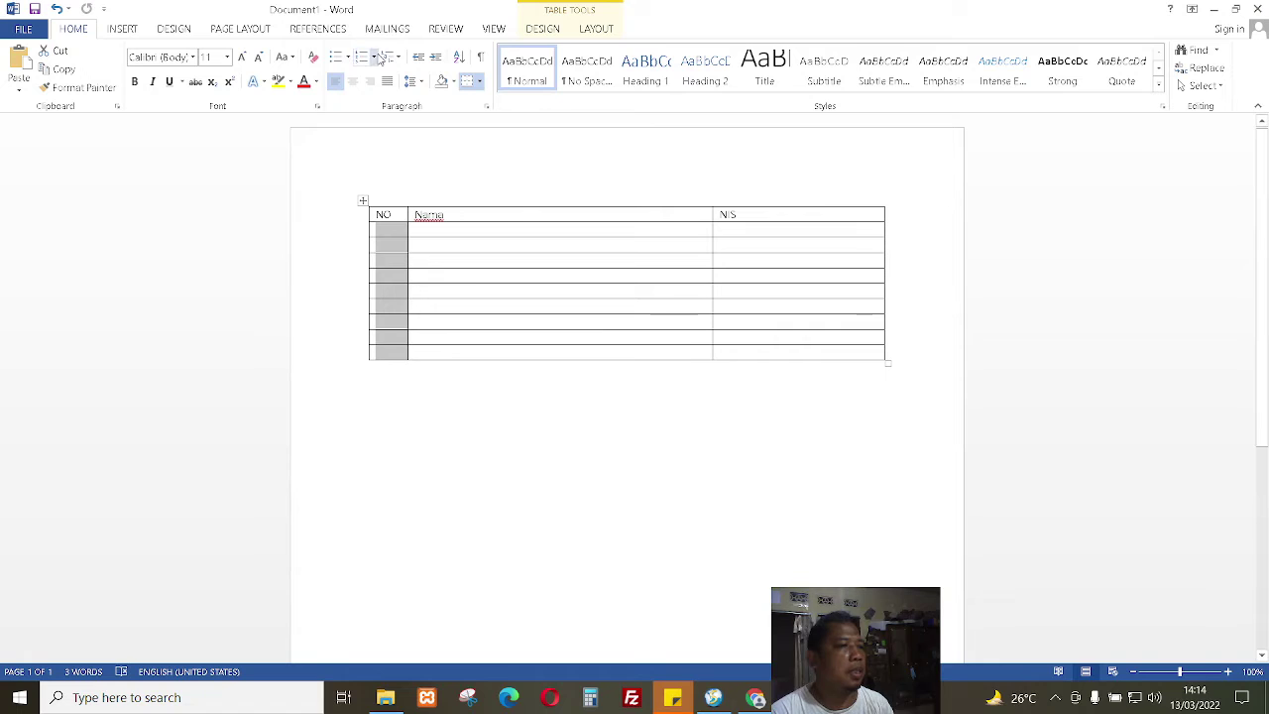
click(375, 57)
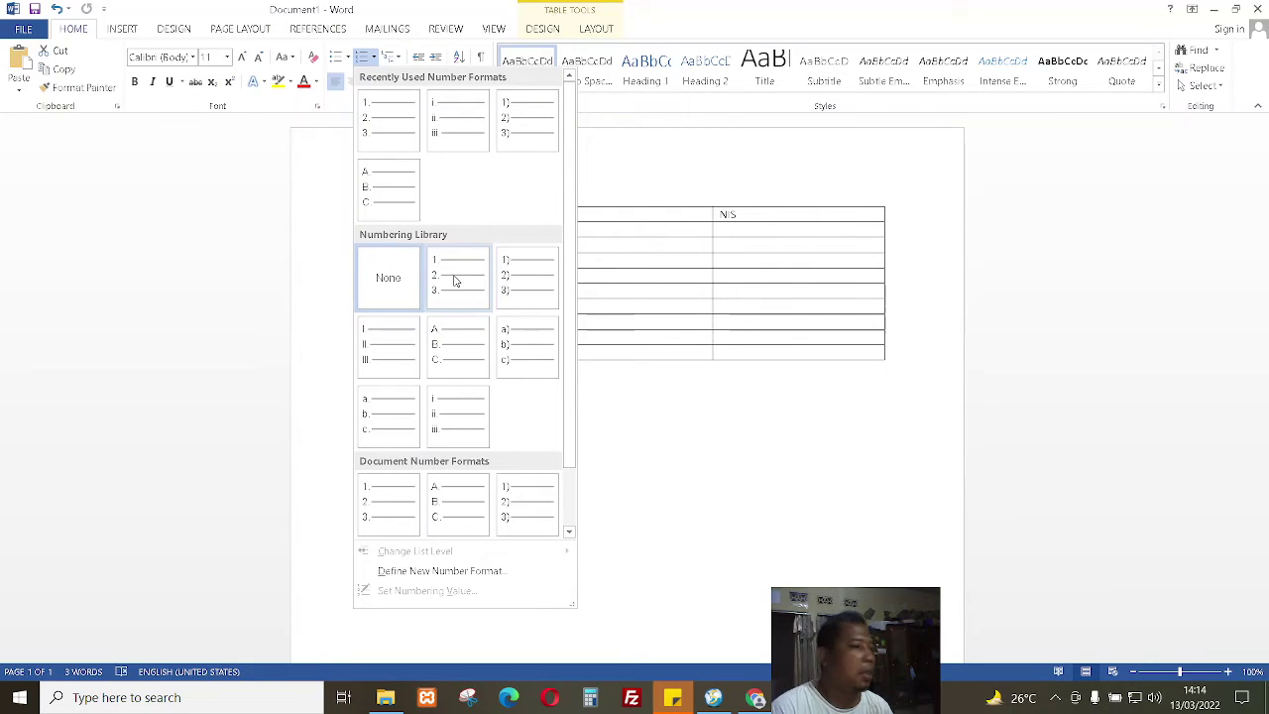
Step: Number the NO cells 1., then 1), settling on a. b. c. lettering, and reselect them
click(461, 285)
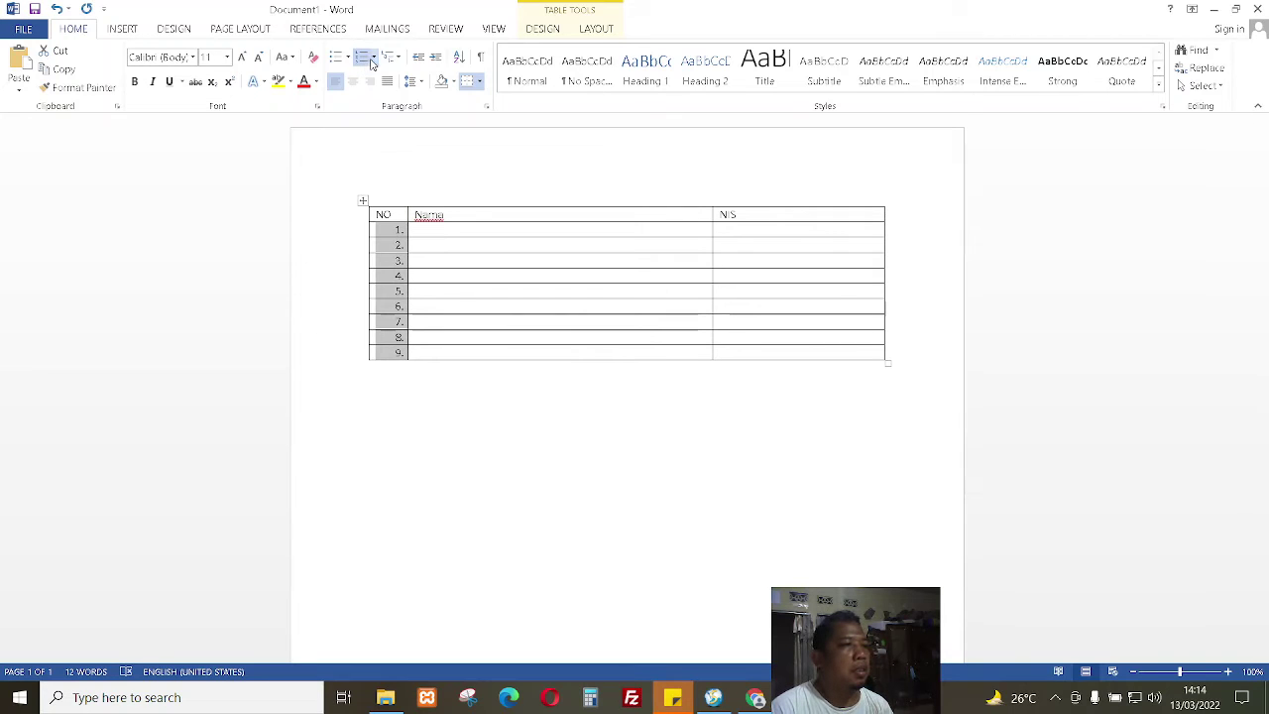
click(374, 57)
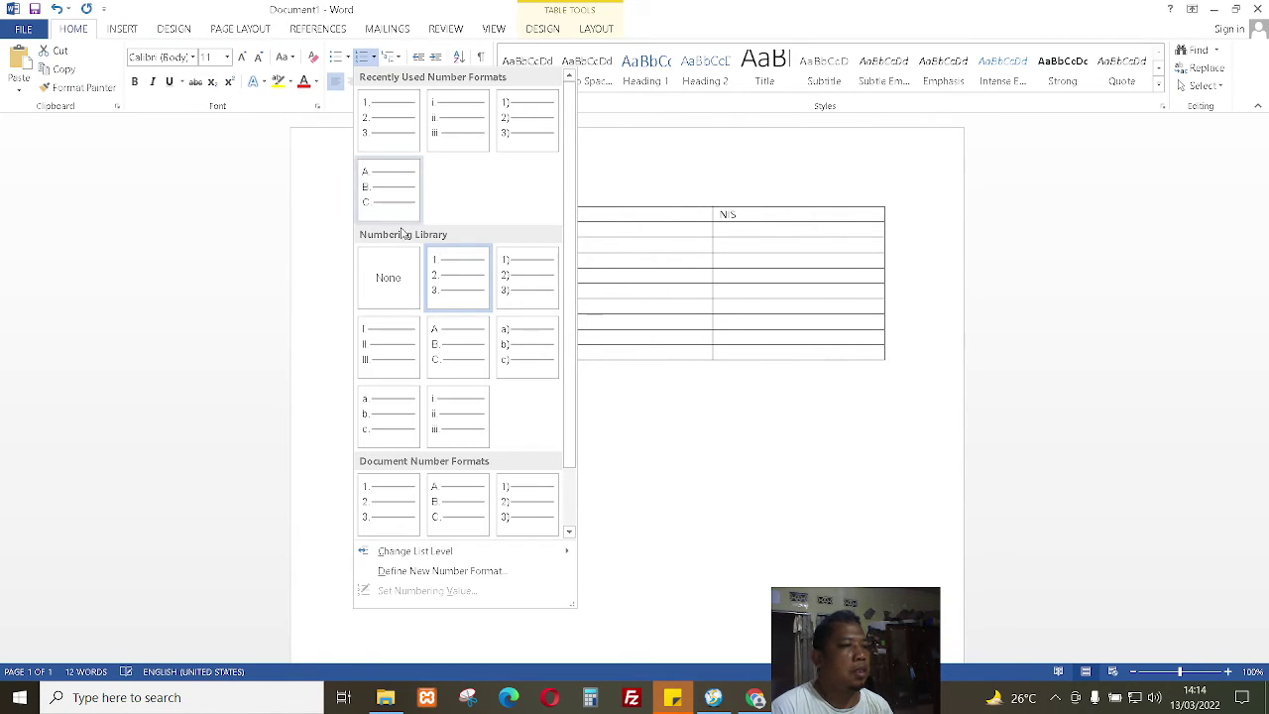
click(517, 286)
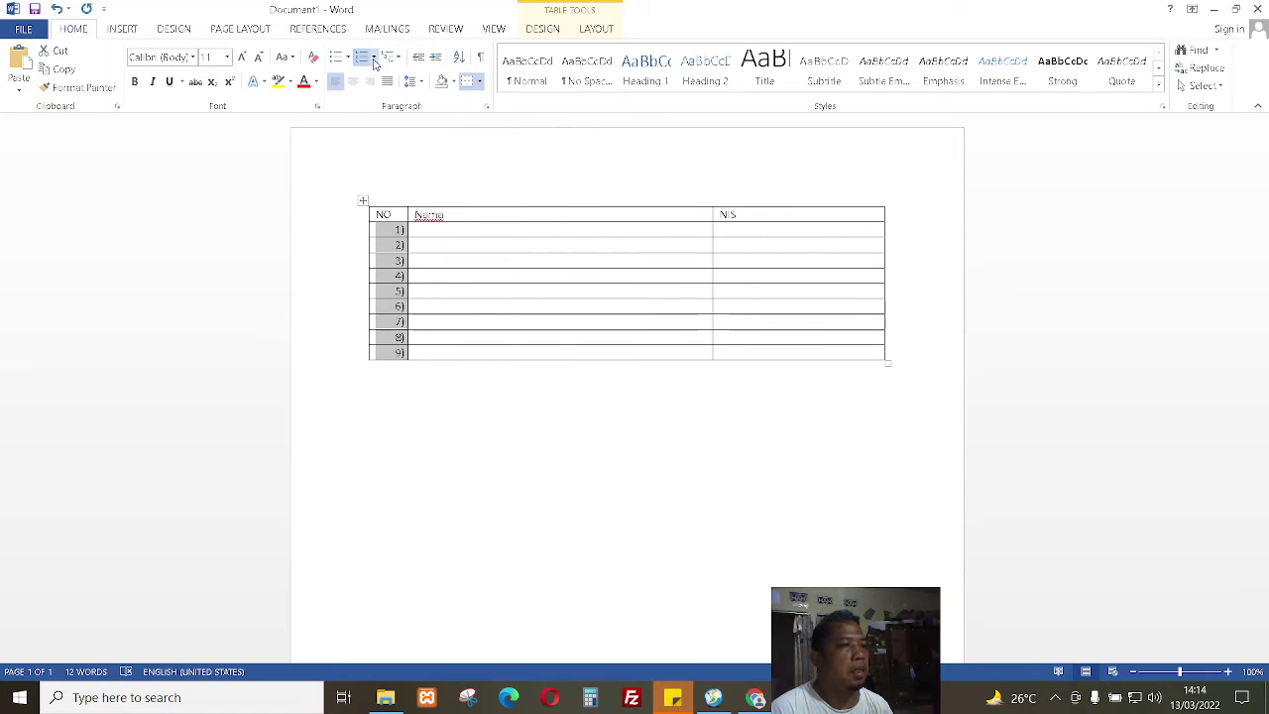
click(373, 60)
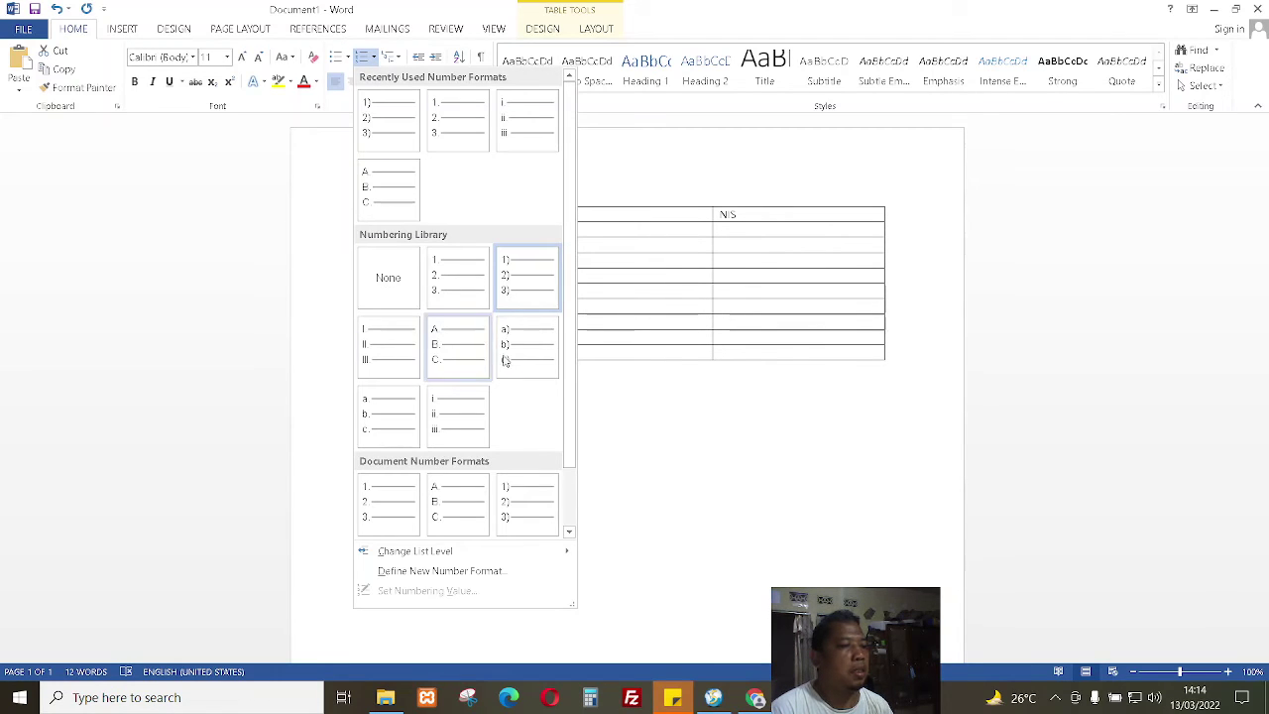
click(385, 407)
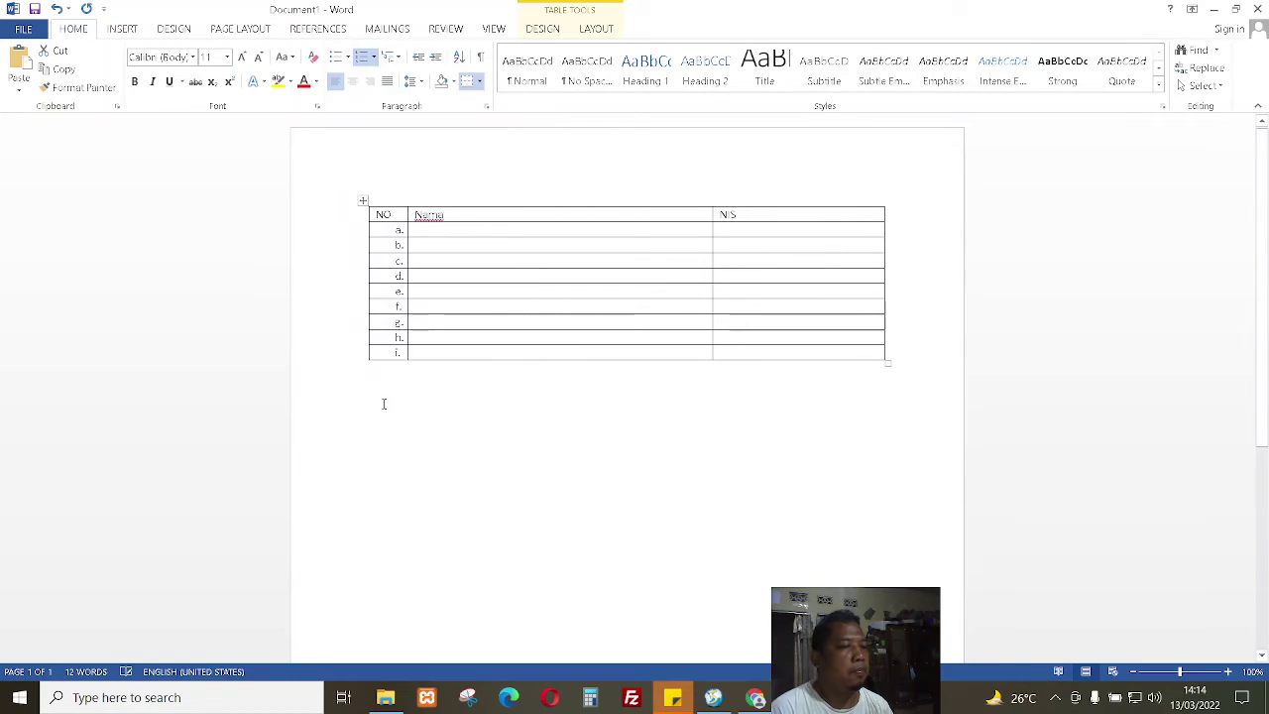
drag(392, 352, 391, 230)
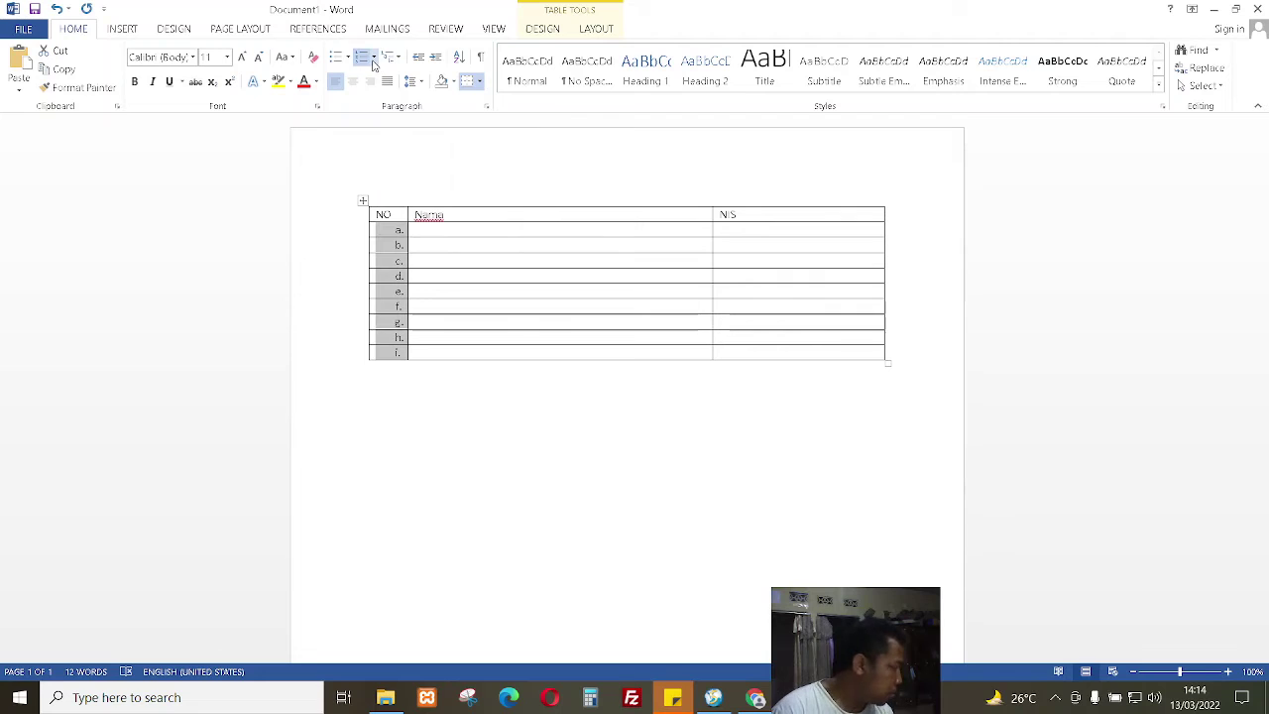
click(373, 60)
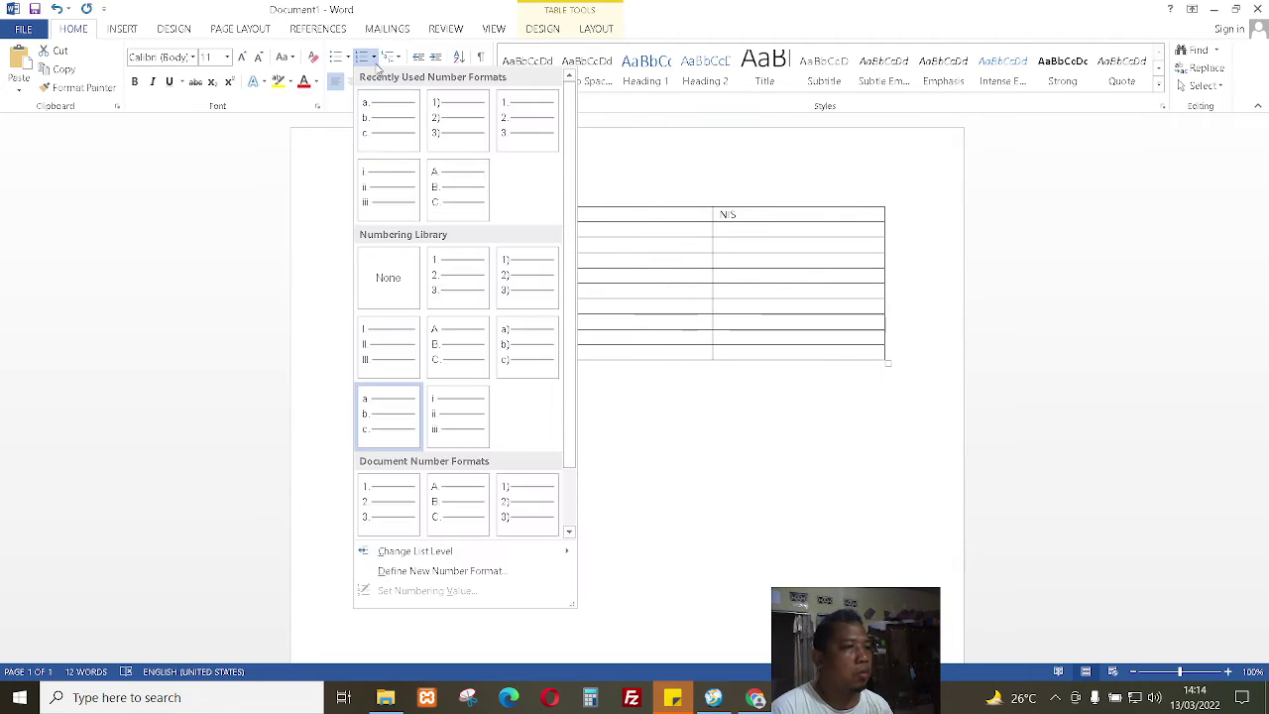
click(455, 288)
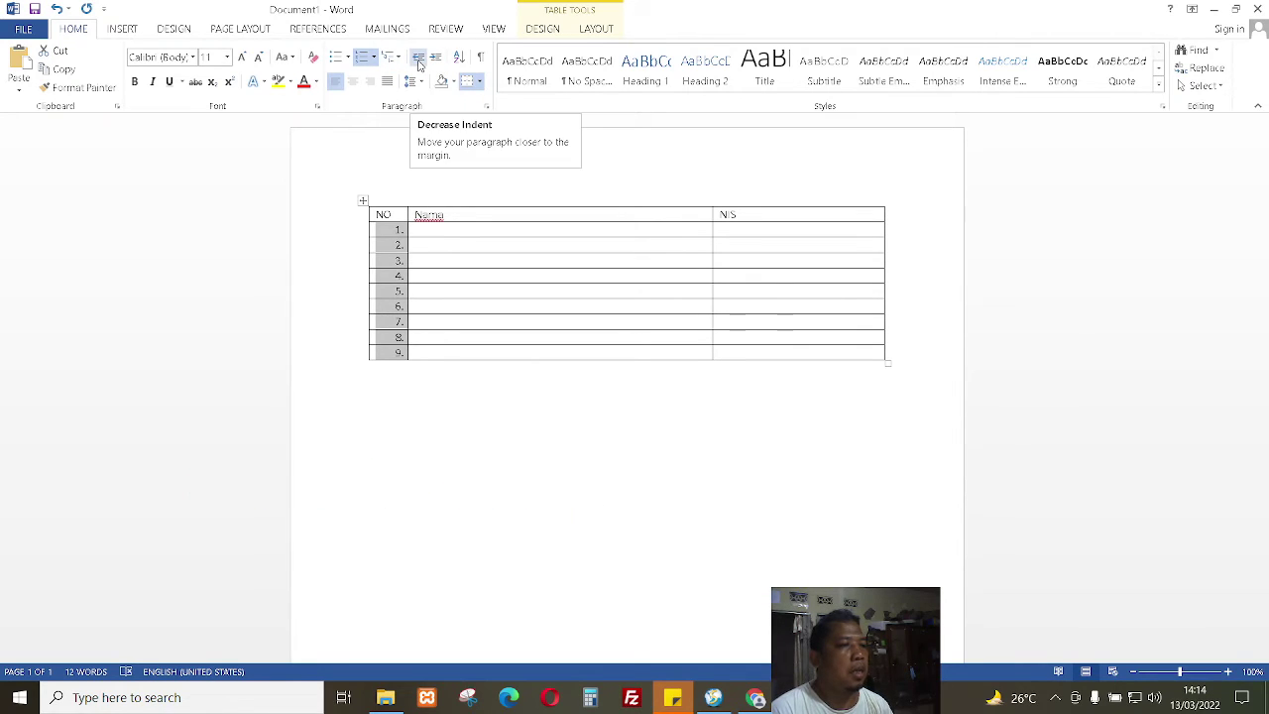
click(419, 62)
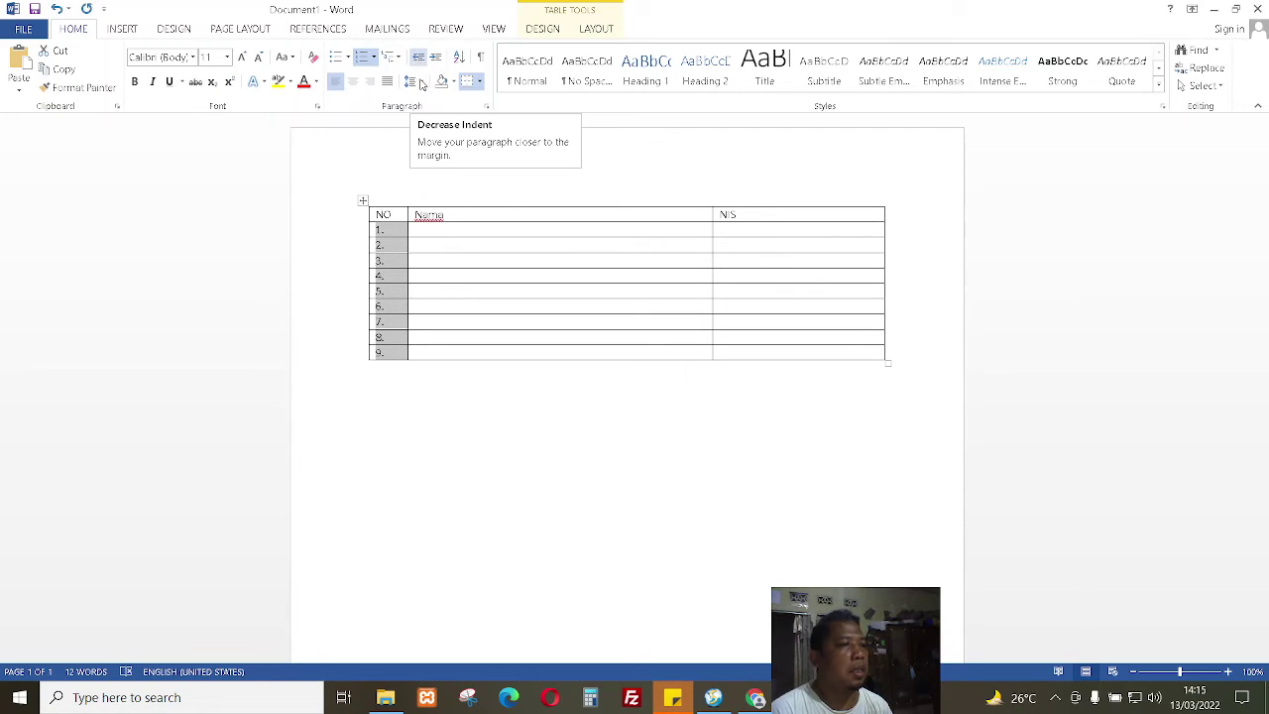
drag(406, 292, 400, 292)
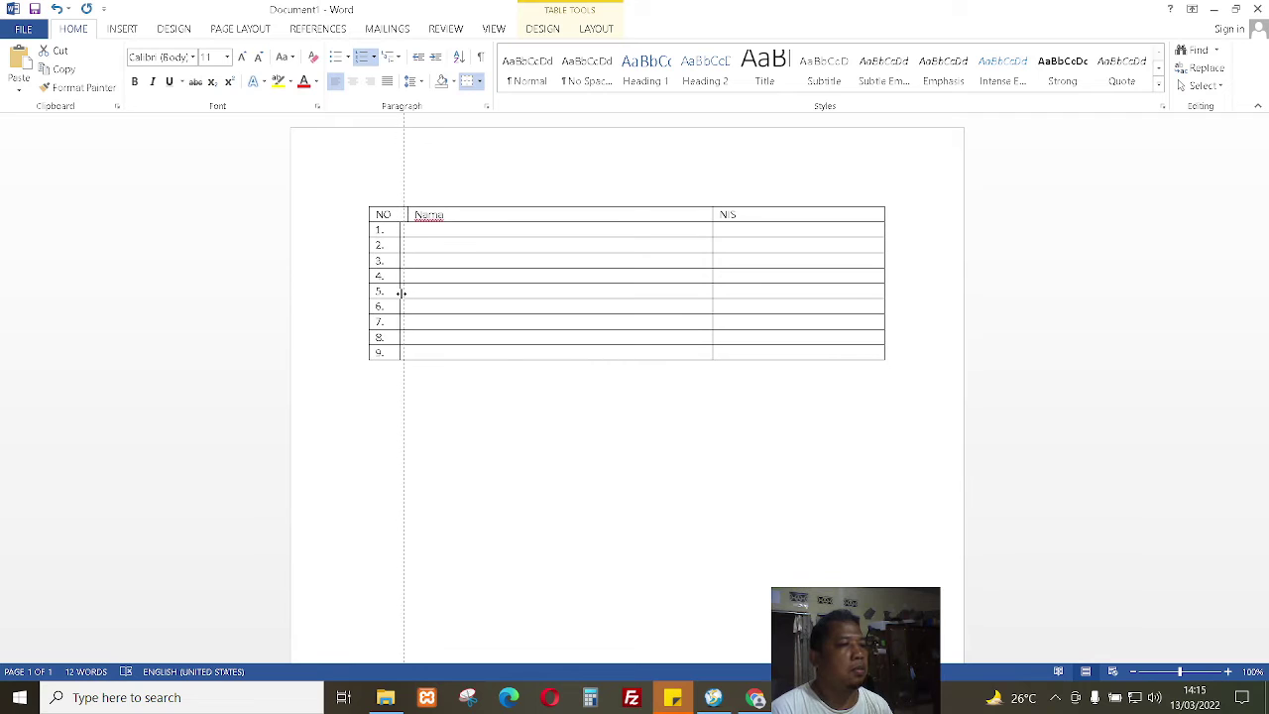
key(ctrl+z)
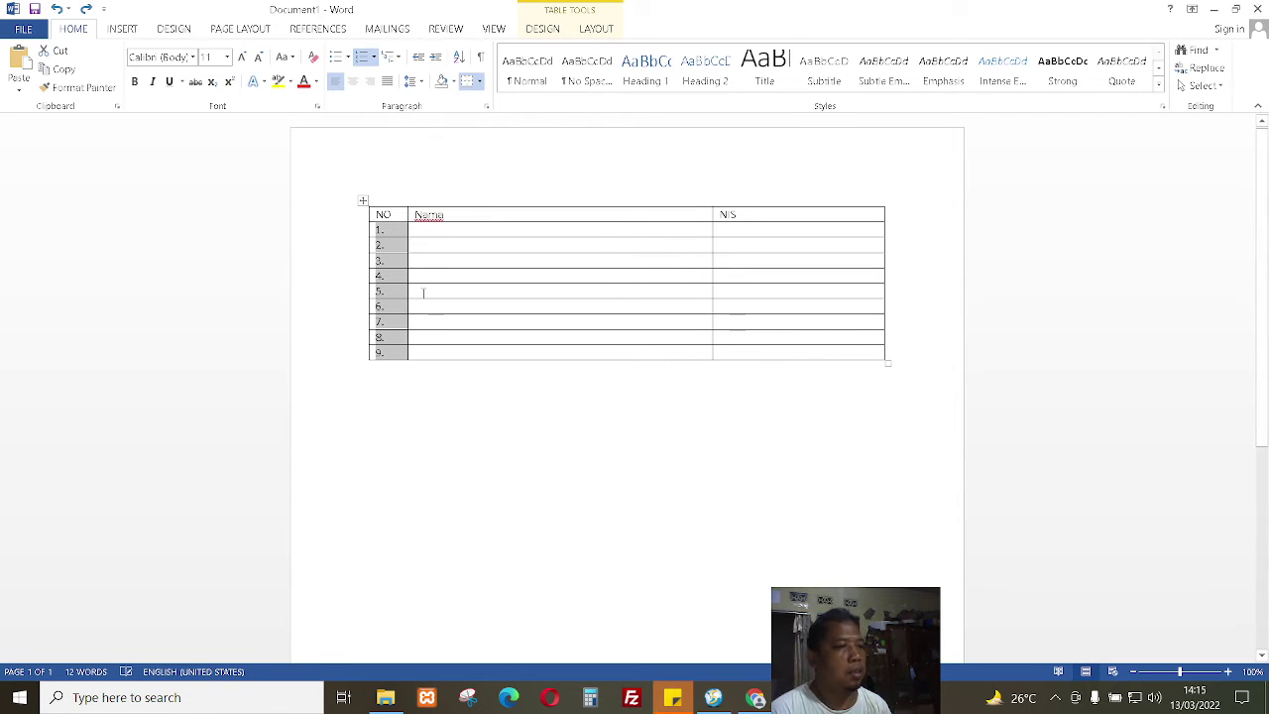
click(438, 275)
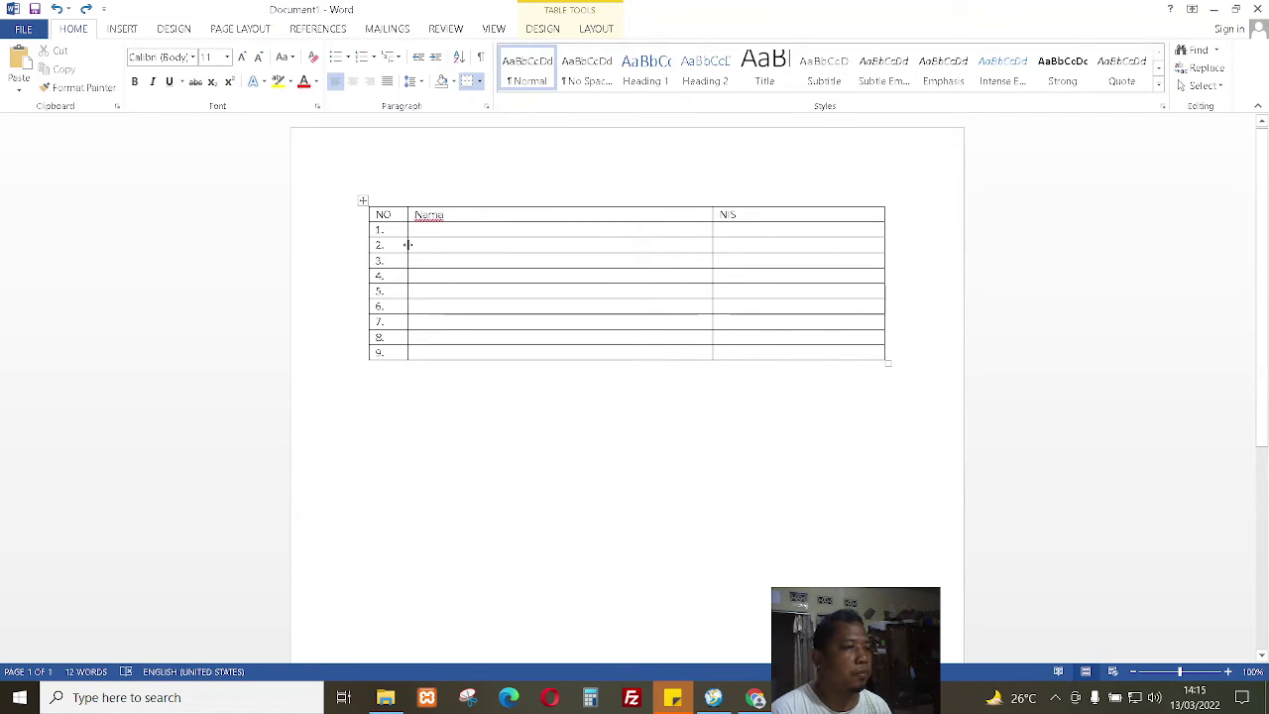
drag(406, 243, 408, 245)
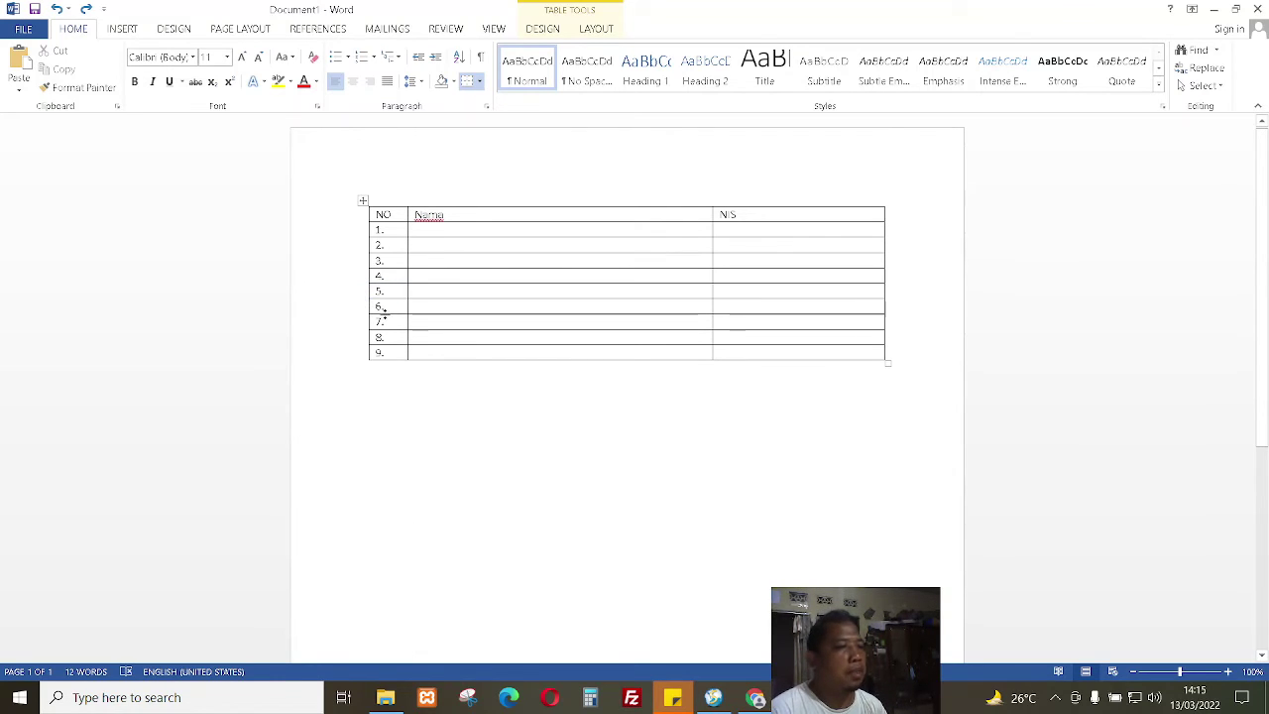
Step: Select rows 4 to 6 and insert three rows below them, extending numbering to 12
double_click(463, 276)
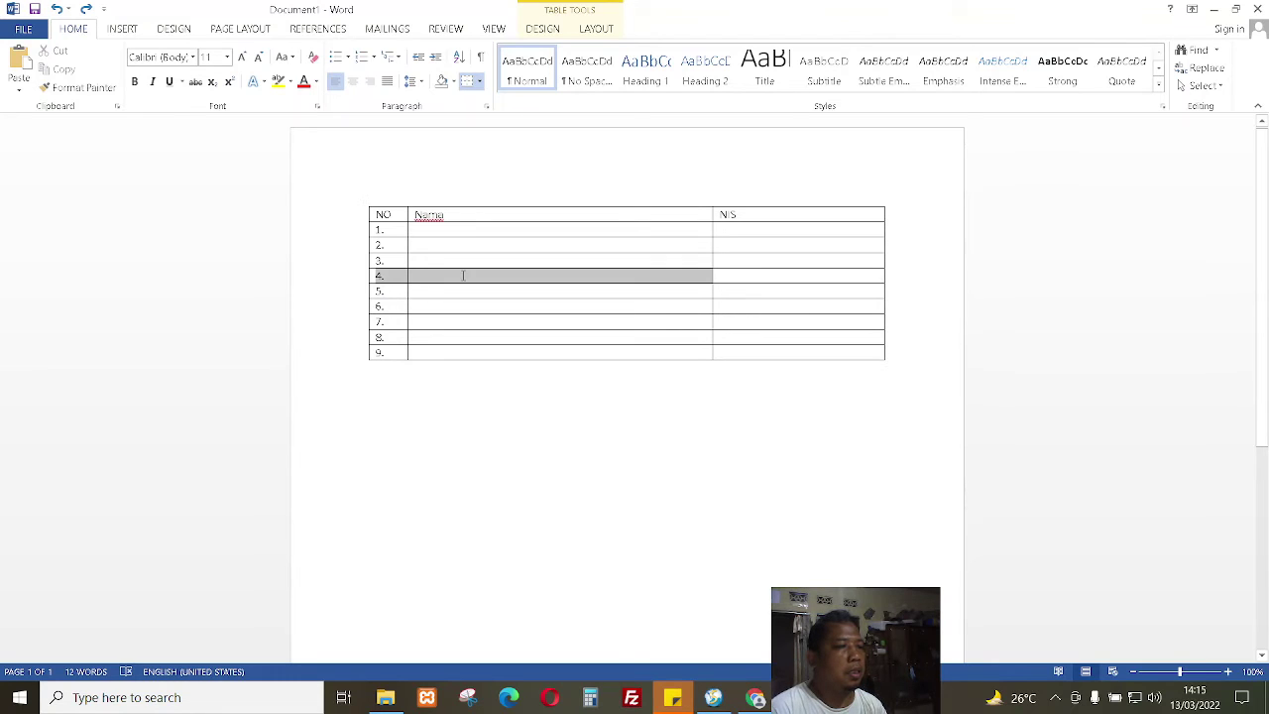
drag(463, 276, 813, 321)
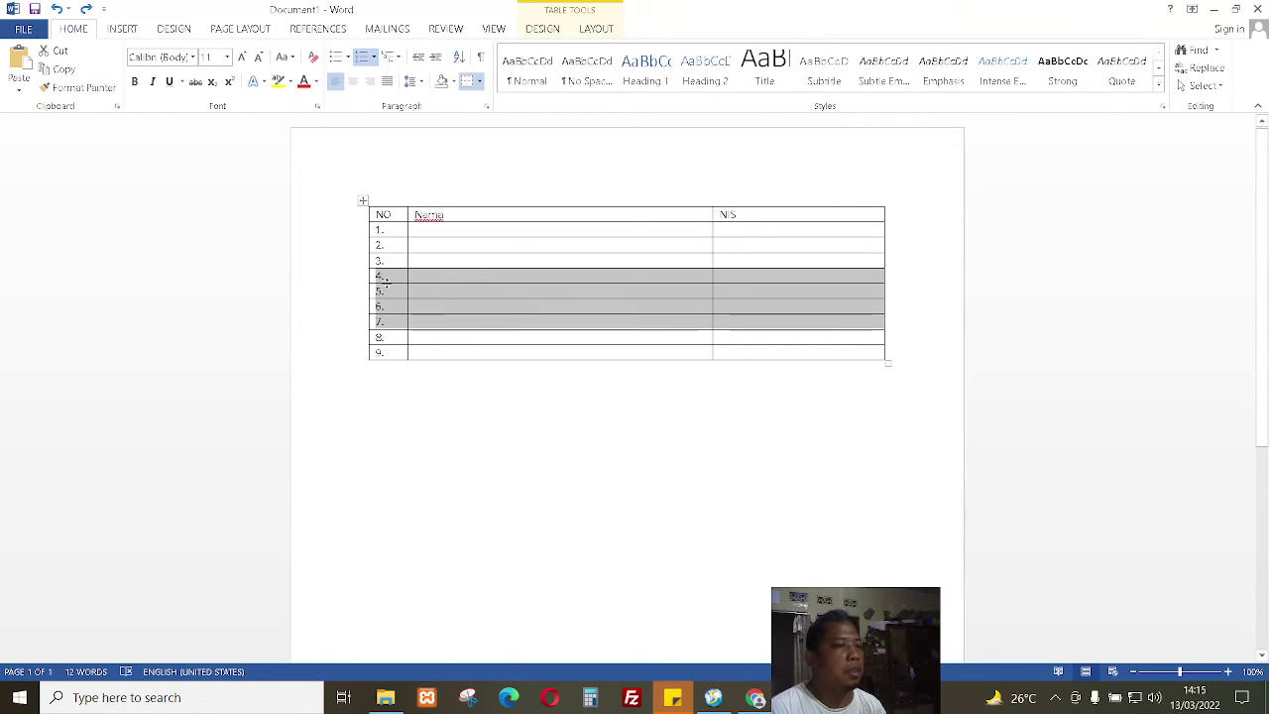
click(390, 274)
drag(408, 275, 809, 312)
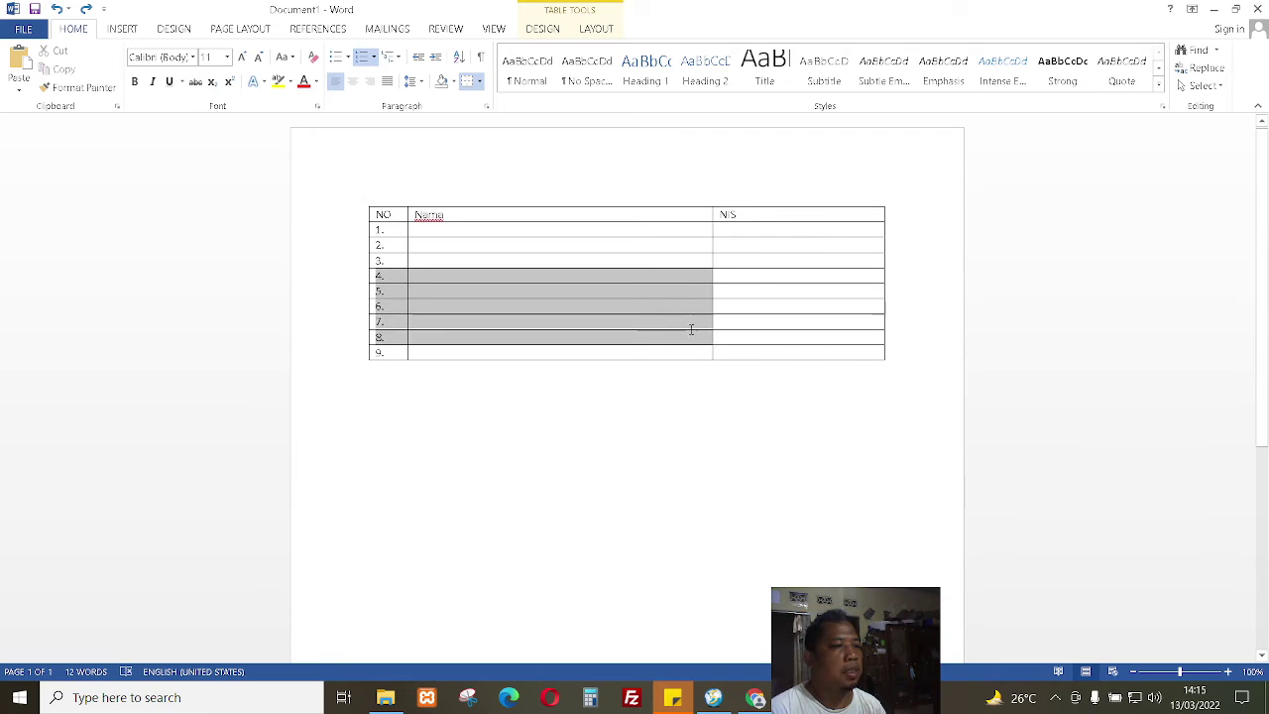
right_click(479, 275)
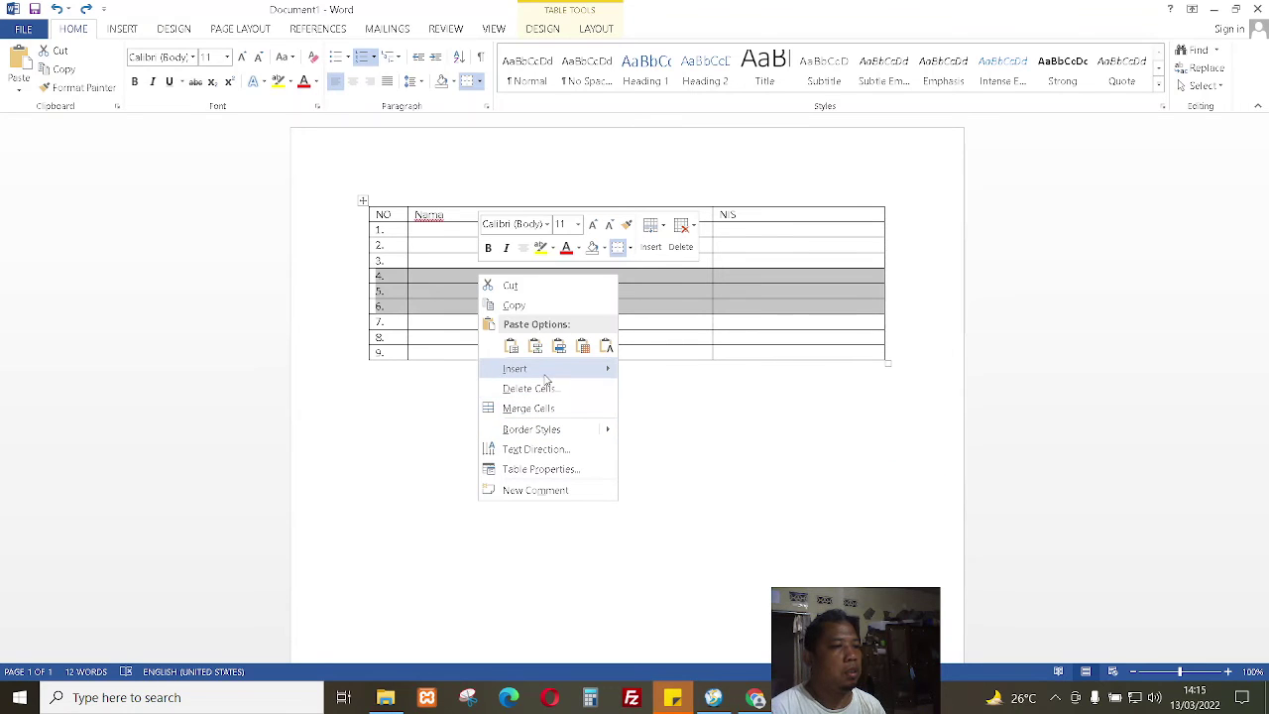
mouse_move(545, 369)
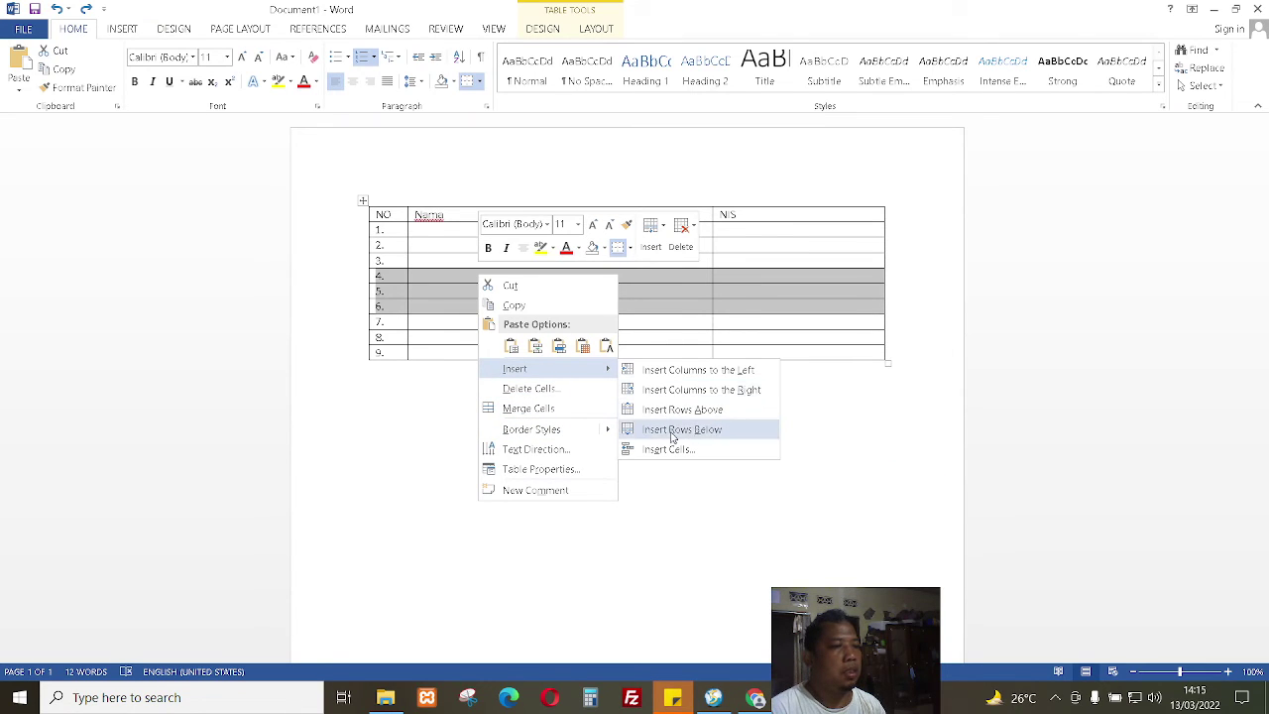
click(698, 432)
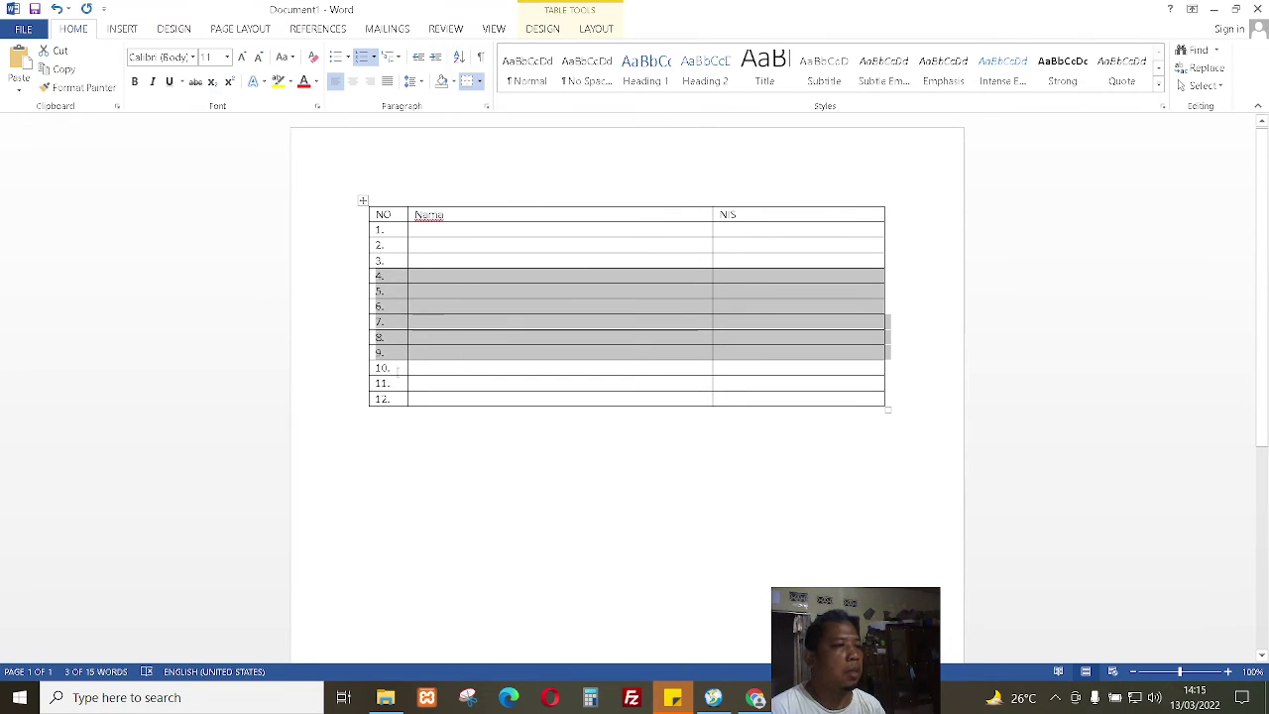
click(446, 367)
Step: Select rows 5 to 12 and insert eight rows below, bringing the numbering to 20
drag(397, 291, 798, 400)
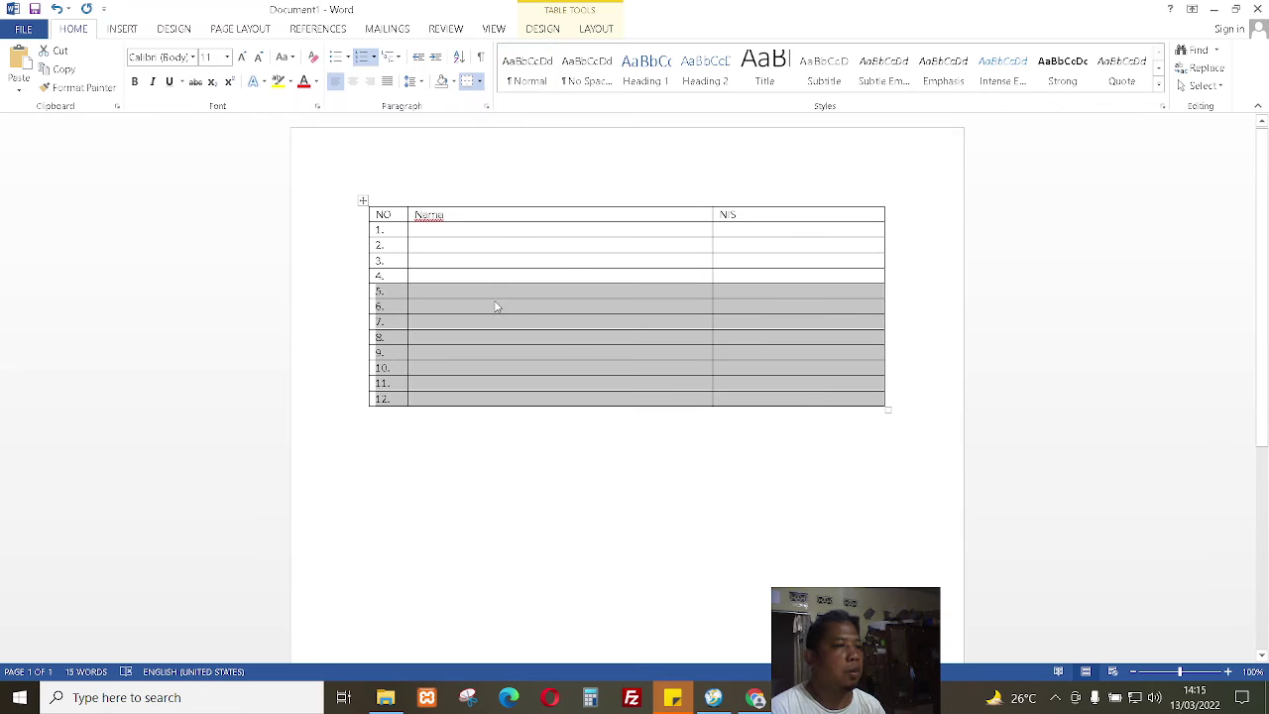
right_click(496, 307)
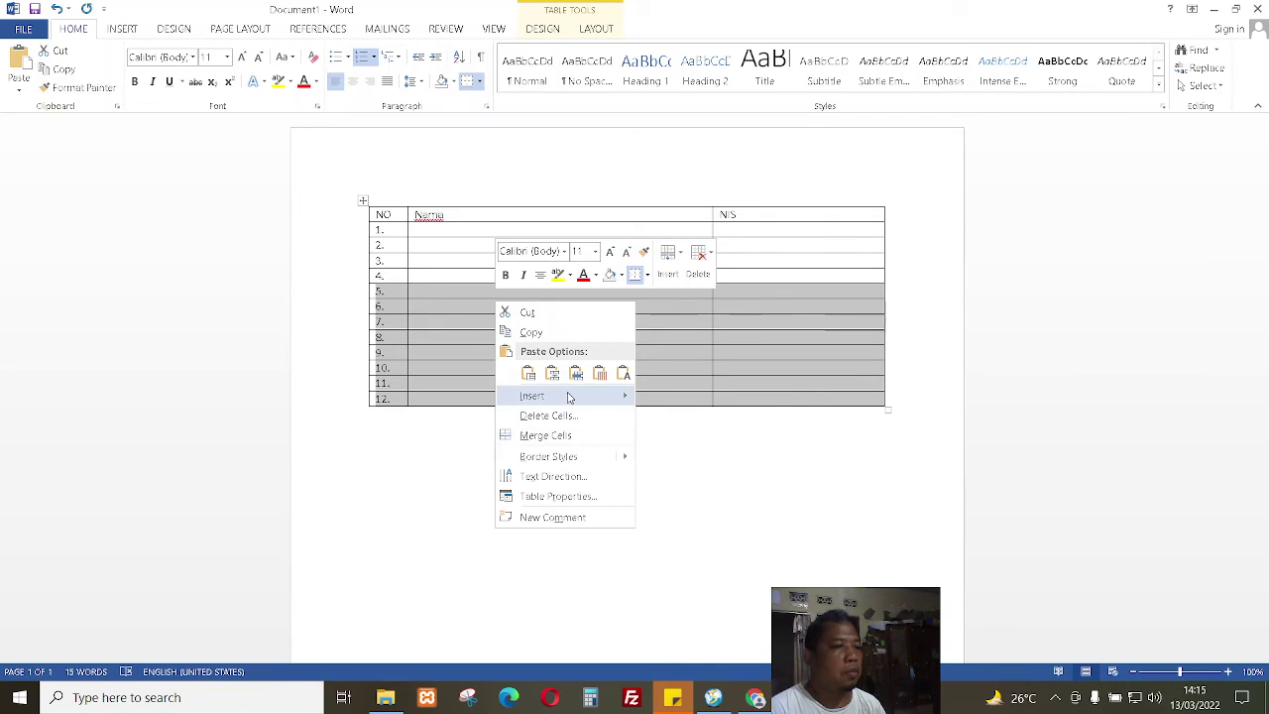
mouse_move(532, 396)
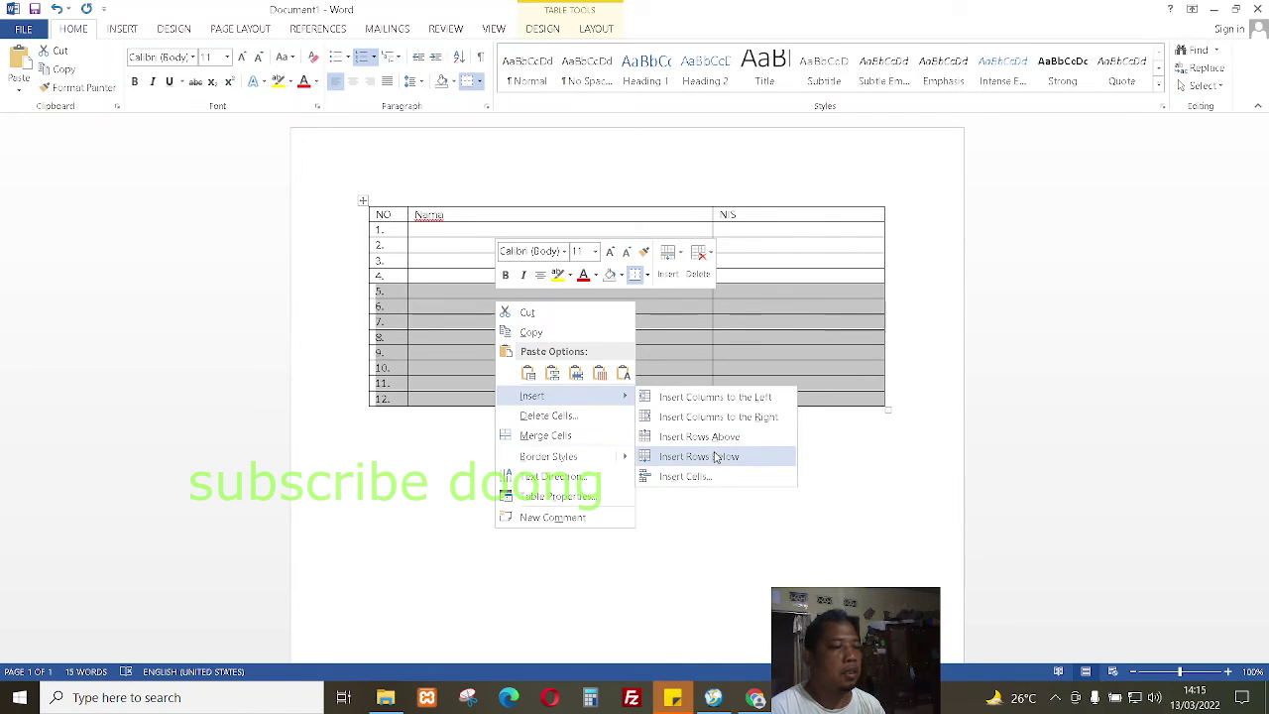
click(716, 457)
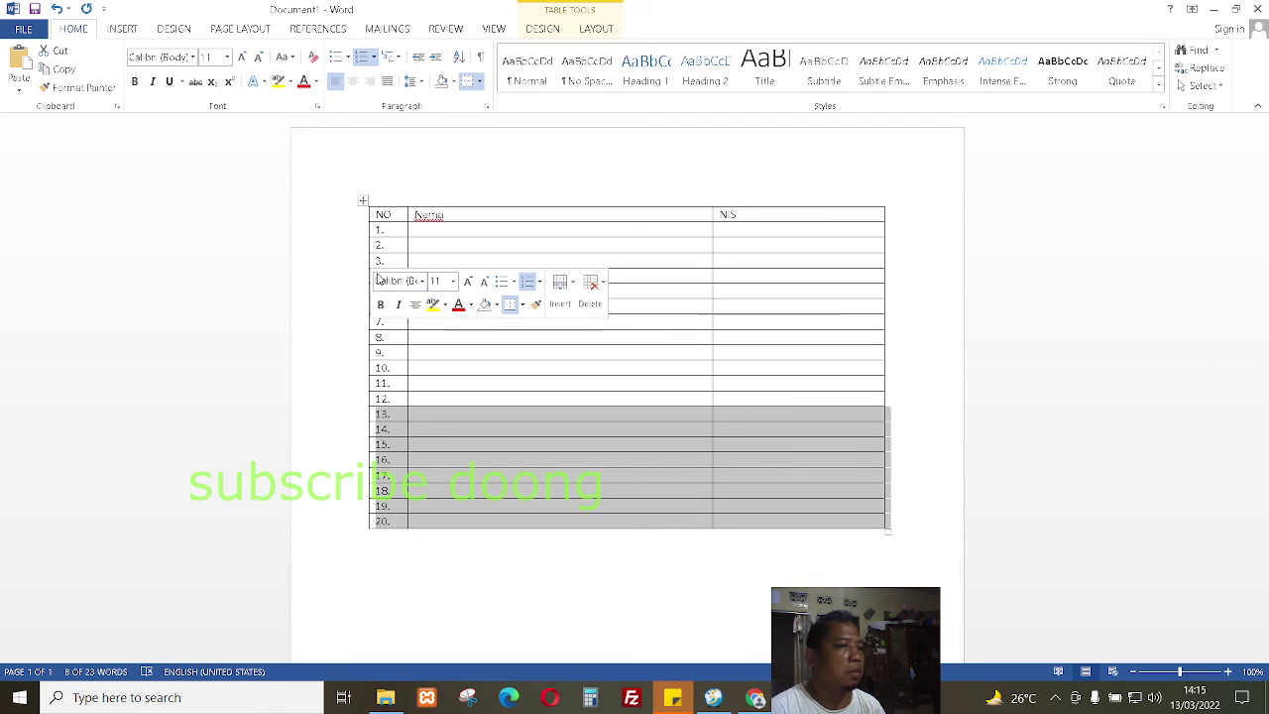
click(397, 234)
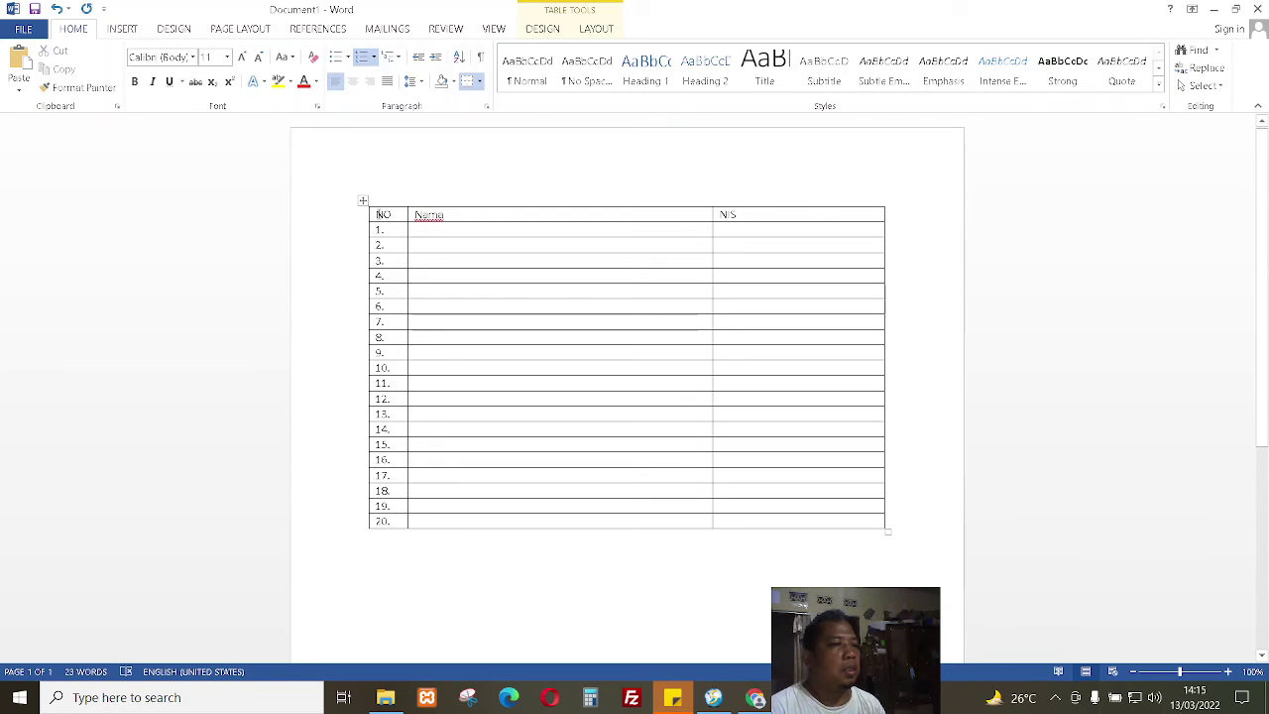
drag(380, 214, 771, 486)
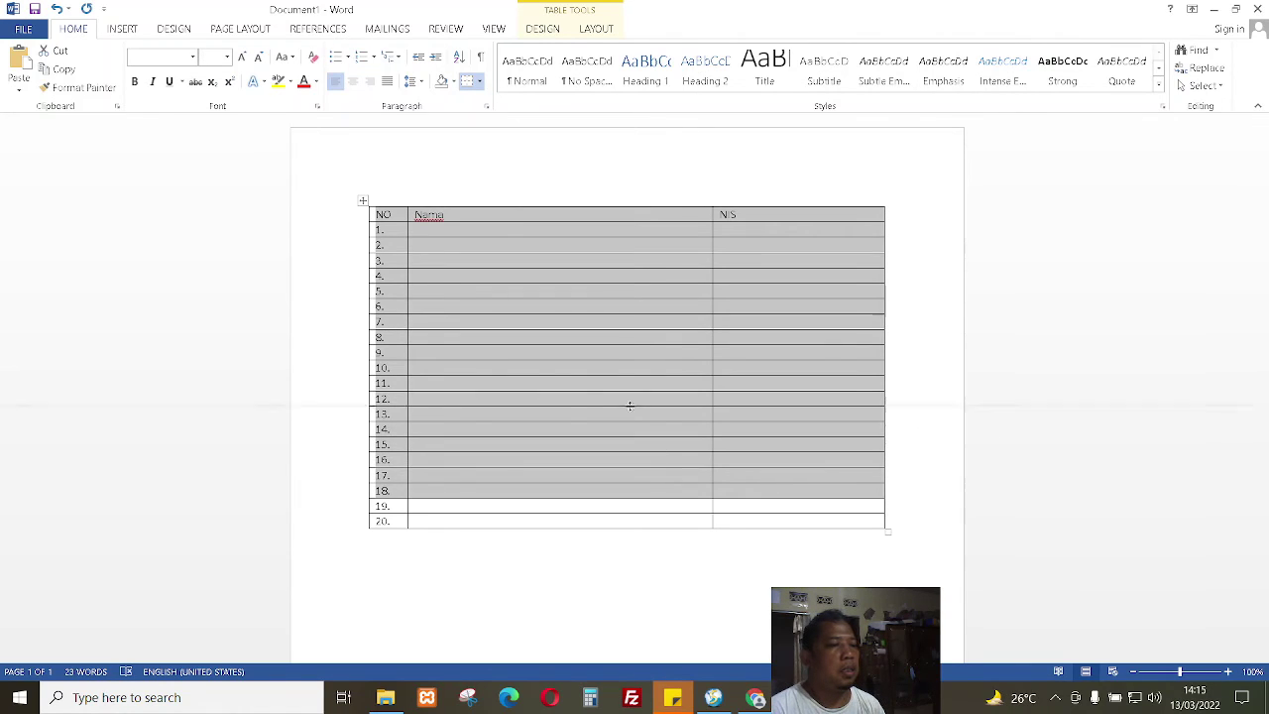
click(398, 229)
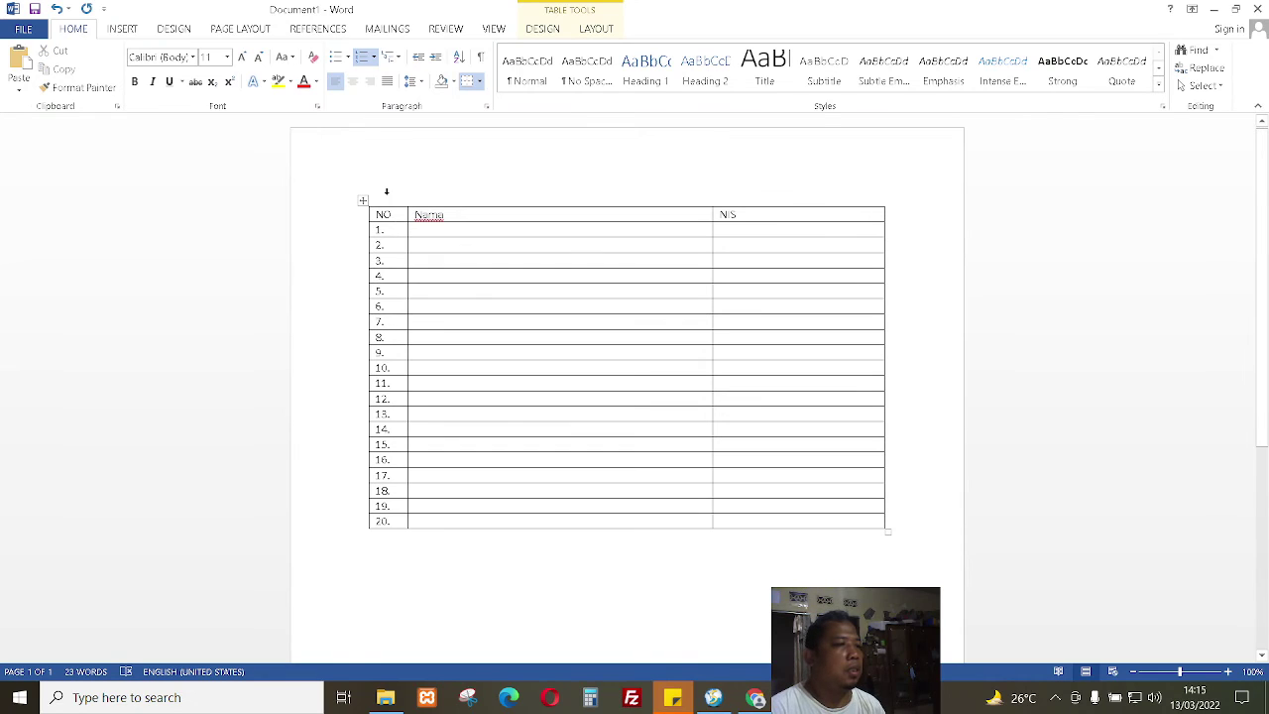
key(Down)
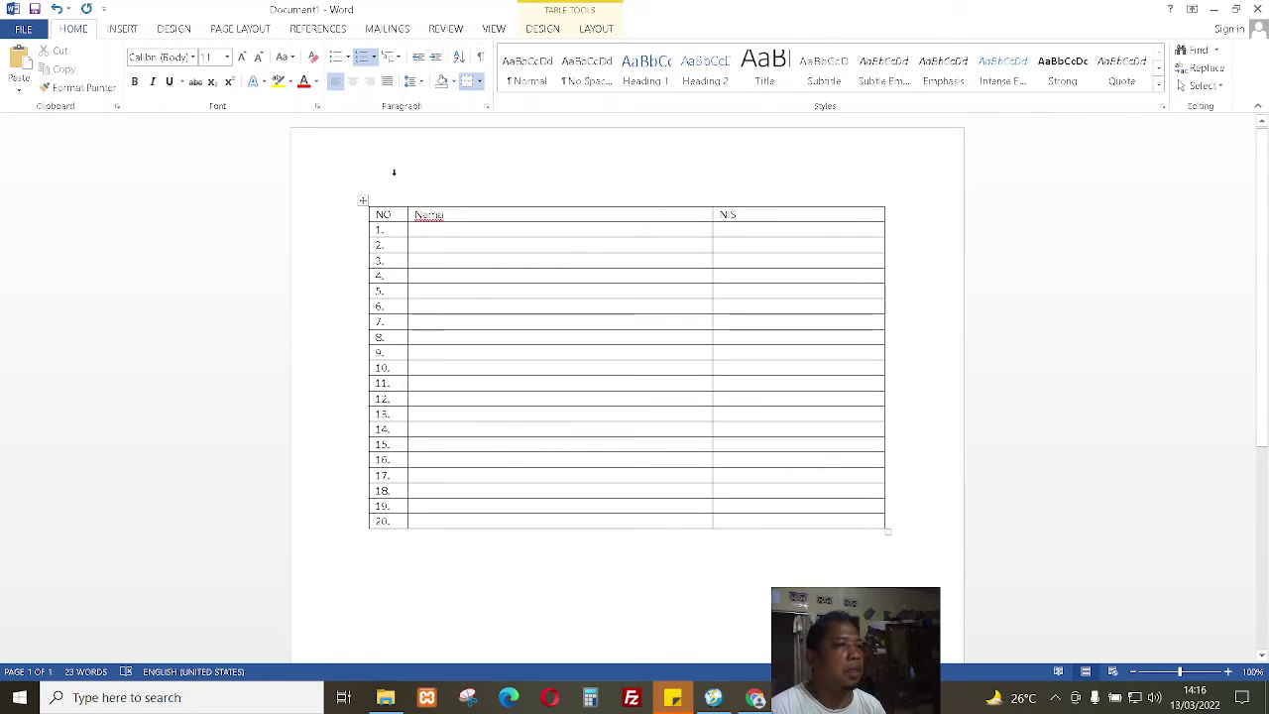
click(420, 88)
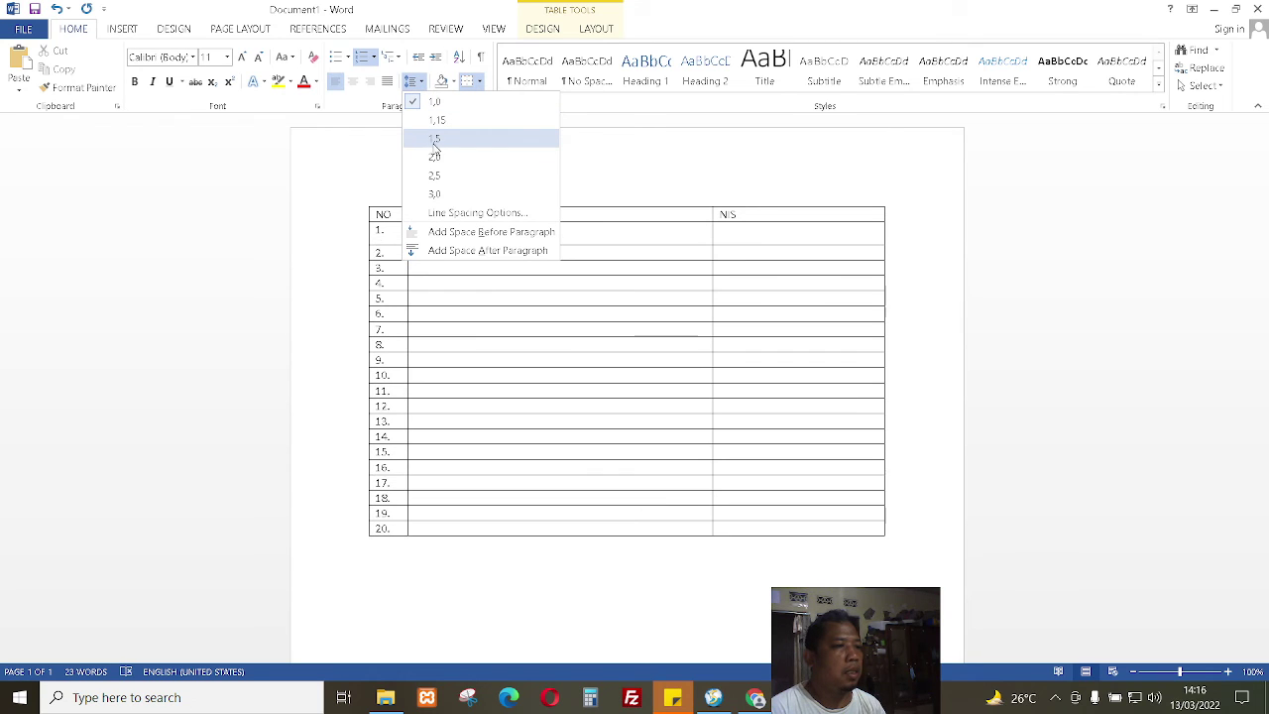
click(630, 356)
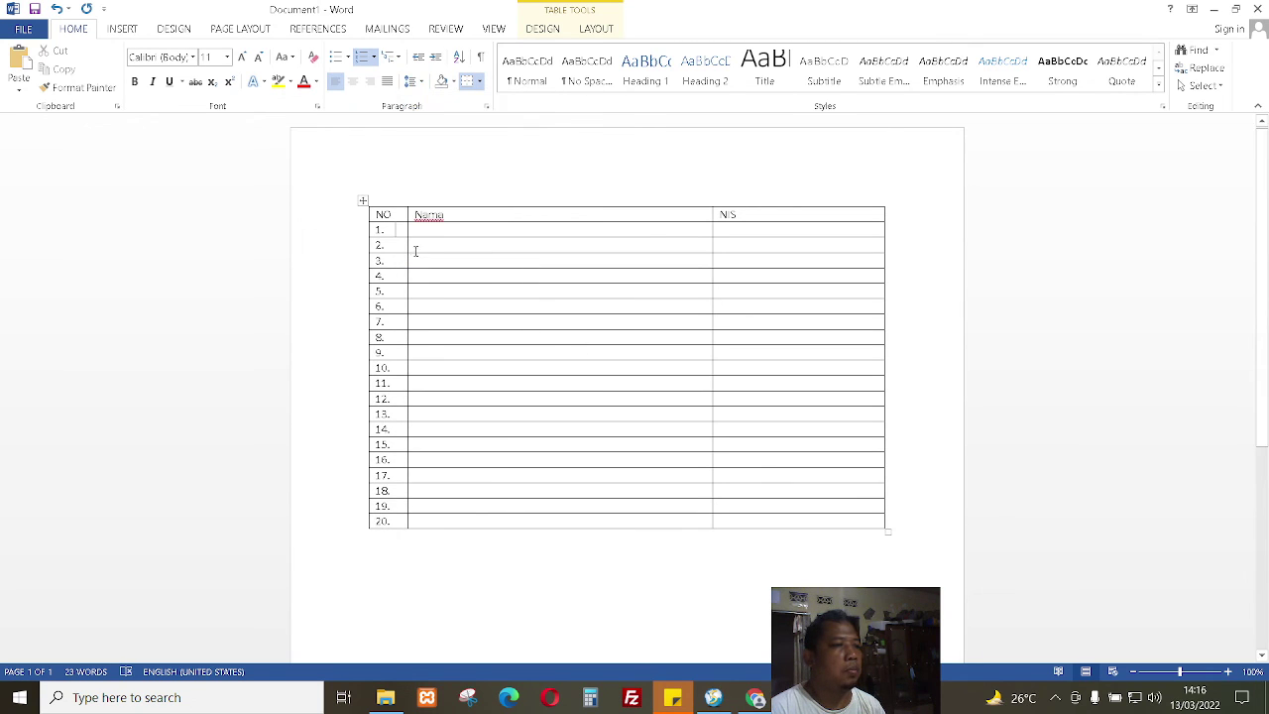
drag(403, 218, 808, 522)
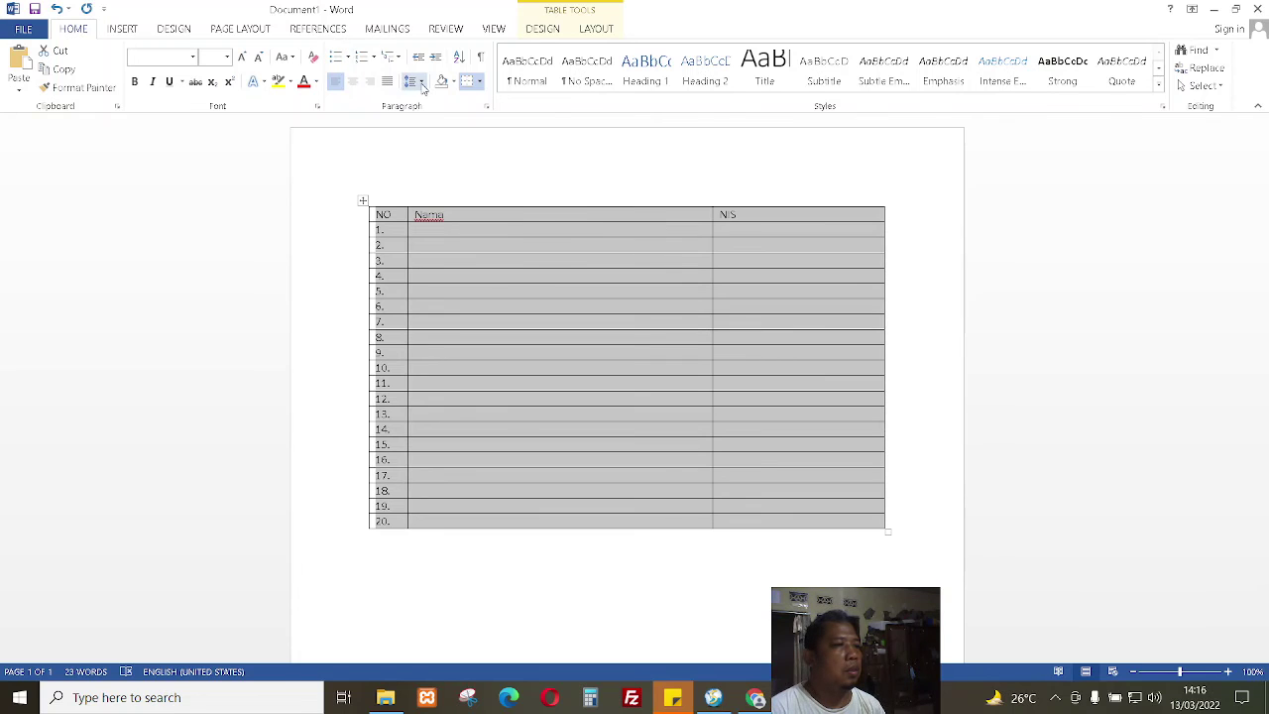
Step: Apply 1.5 line spacing to the selected table, then deselect it and scroll down
click(412, 81)
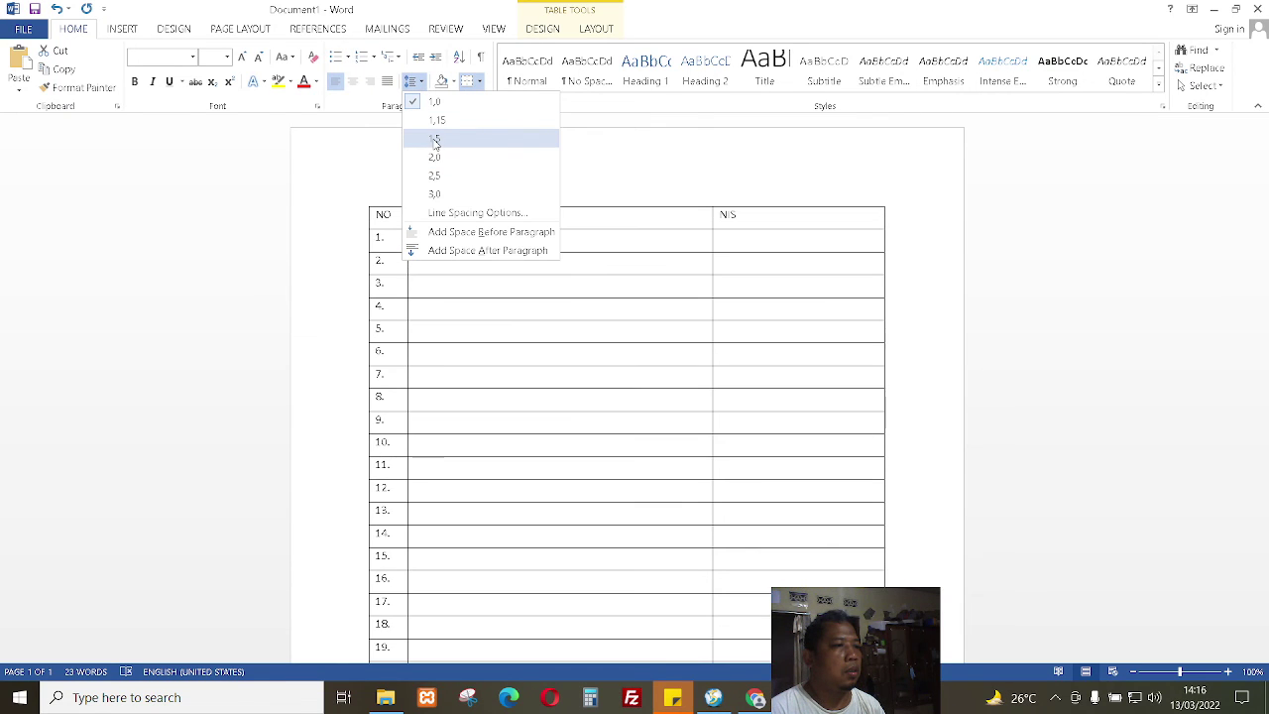
click(434, 139)
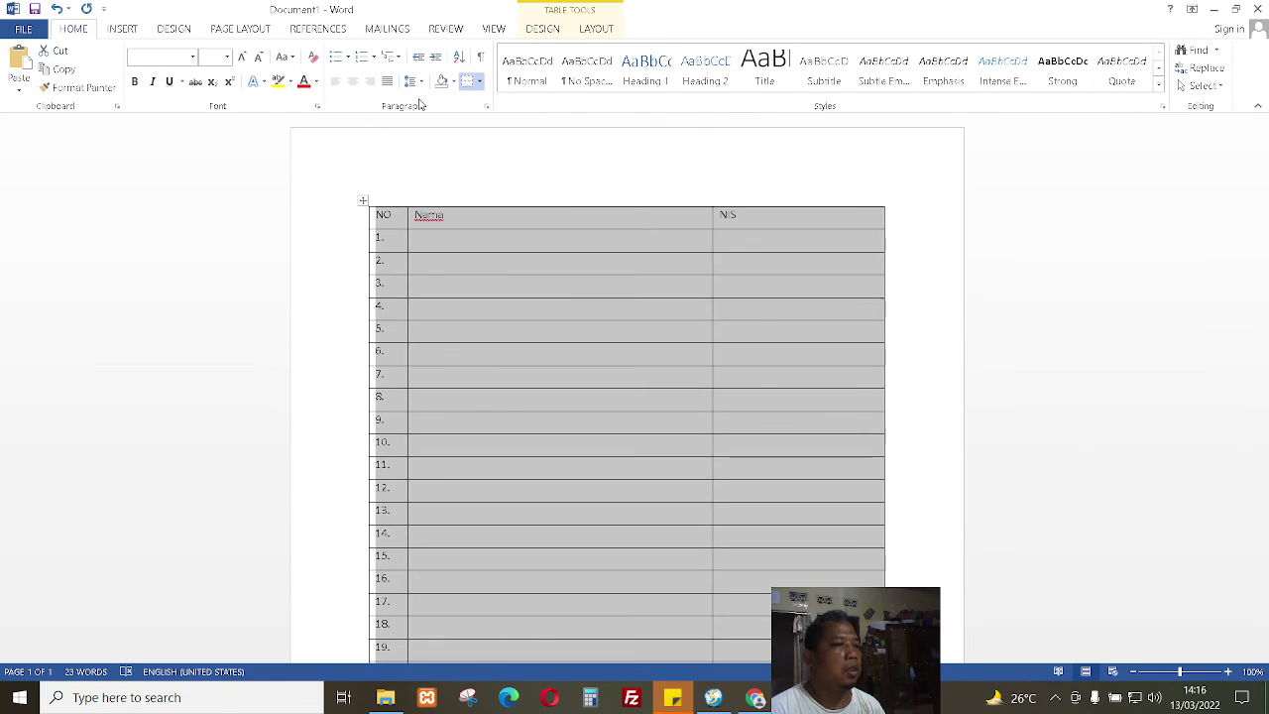
click(420, 85)
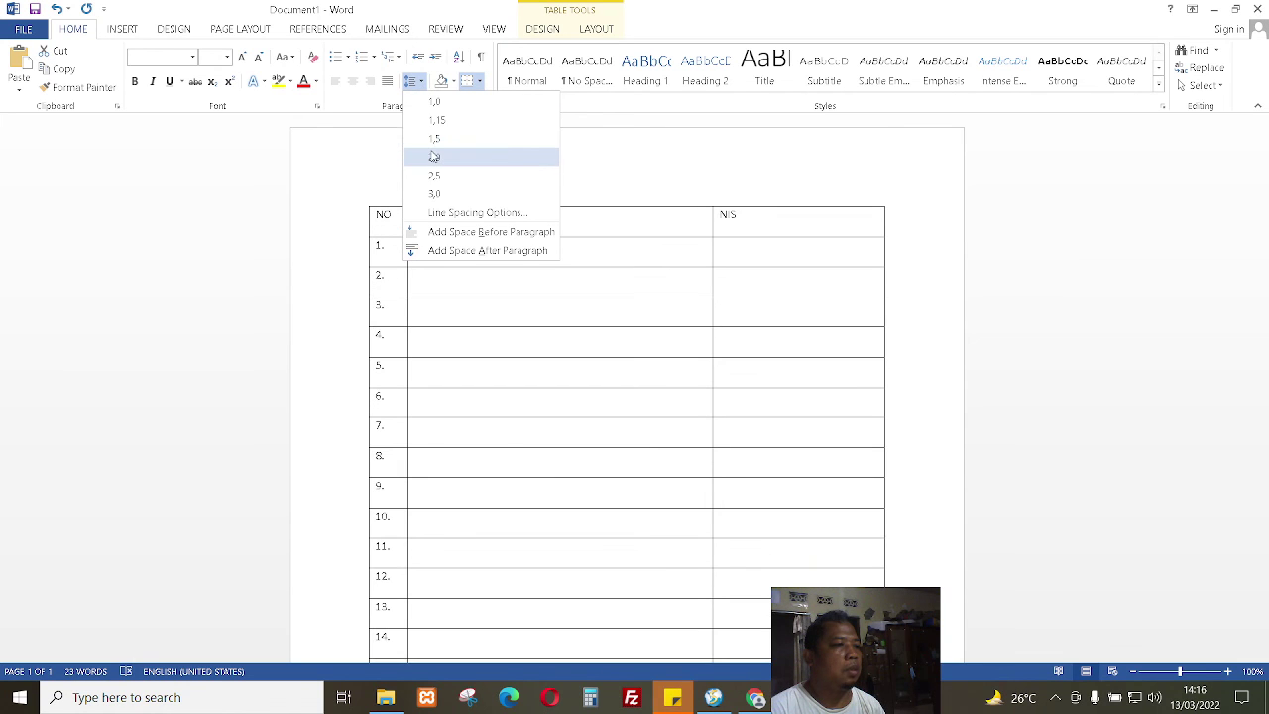
click(639, 342)
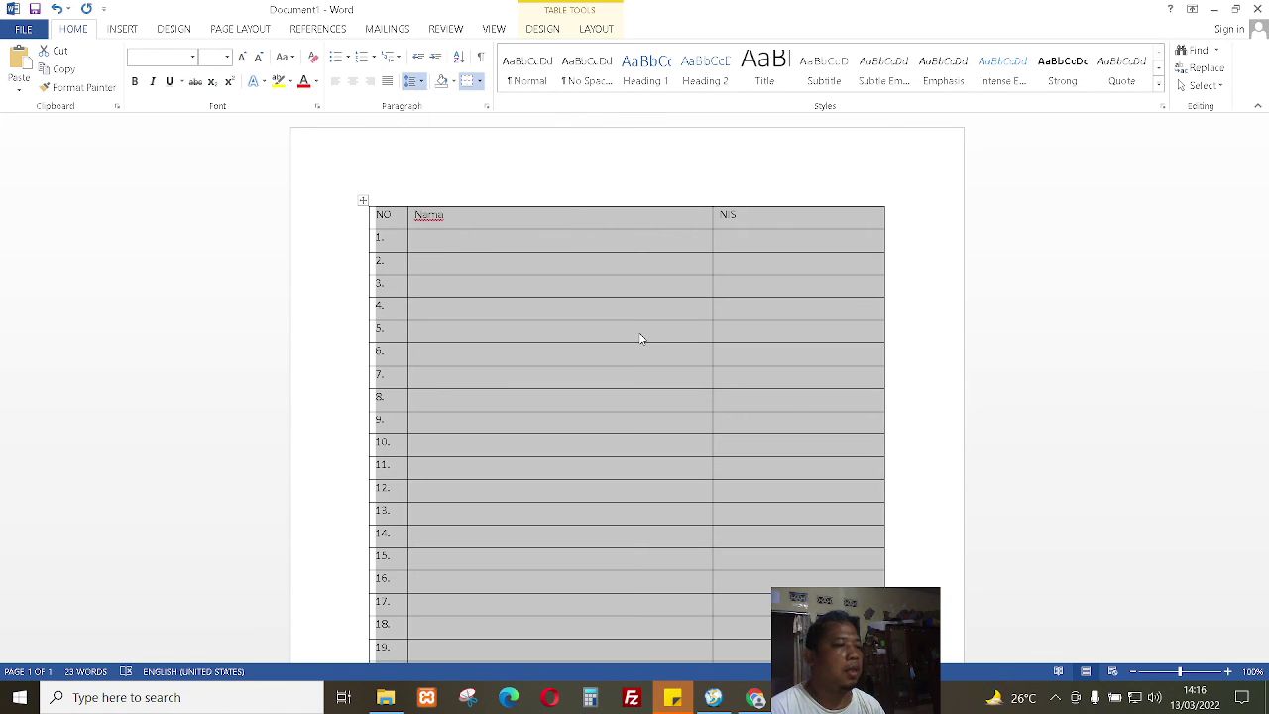
click(536, 353)
scroll(501, 354, down, 3)
scroll(502, 354, up, 3)
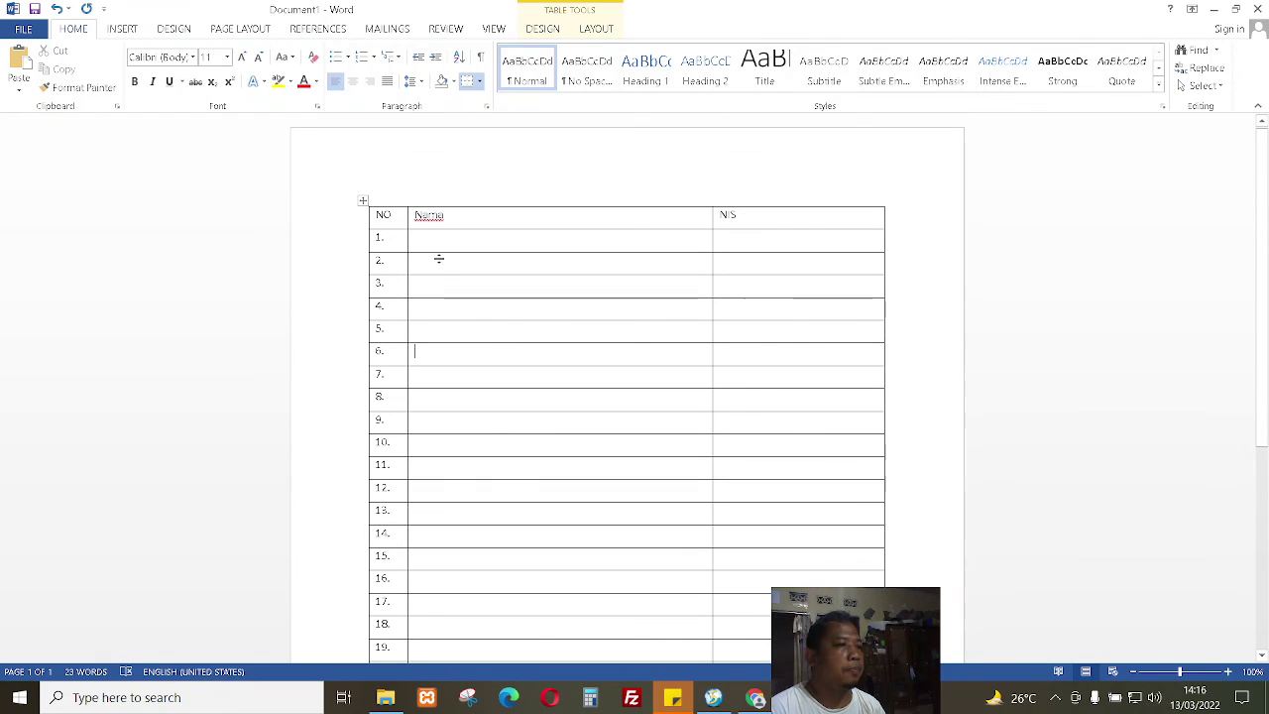
scroll(440, 259, down, 3)
scroll(440, 259, up, 3)
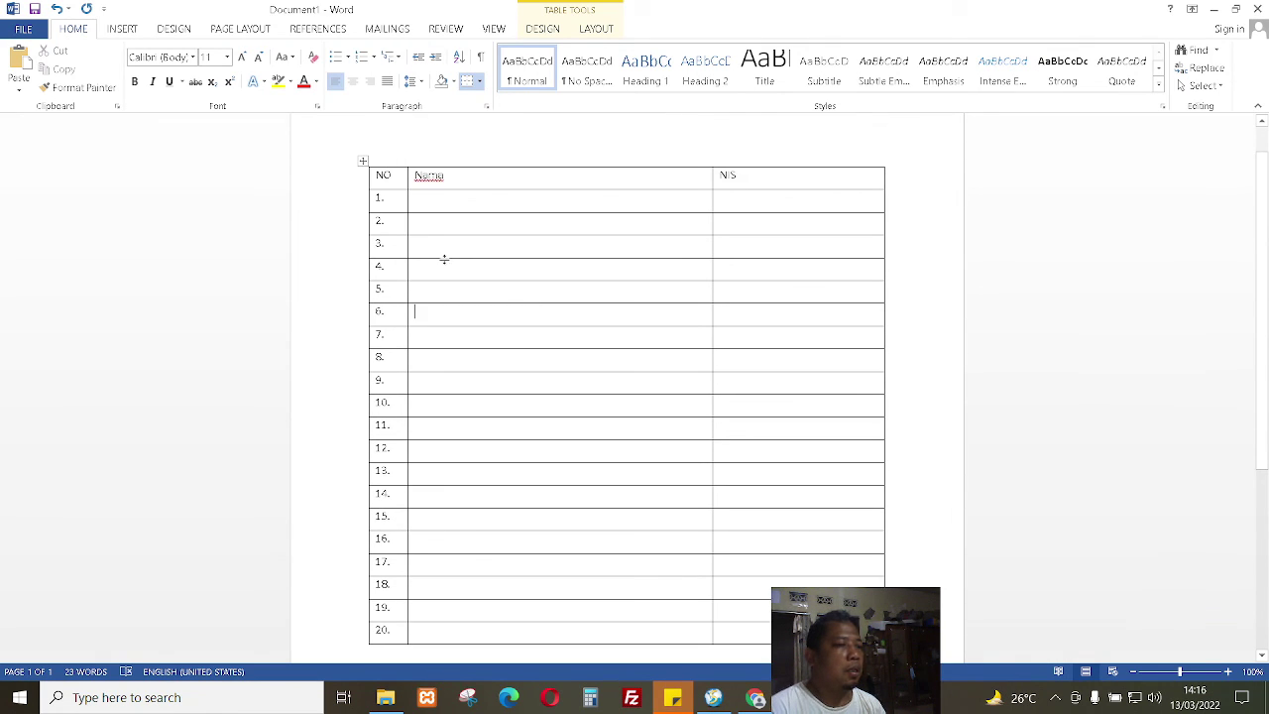